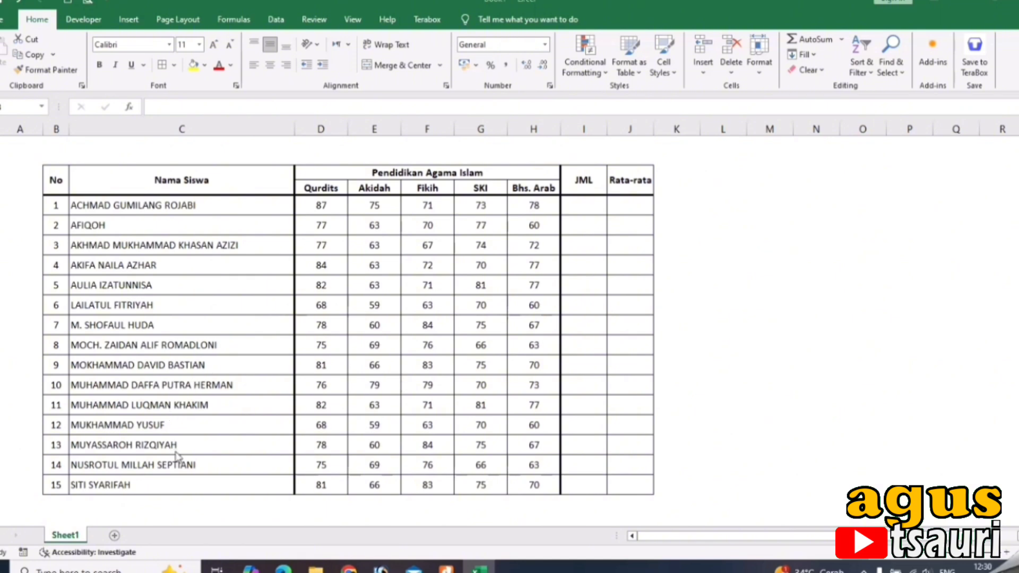
{"action": "left_click", "coordinate": [354, 253]}
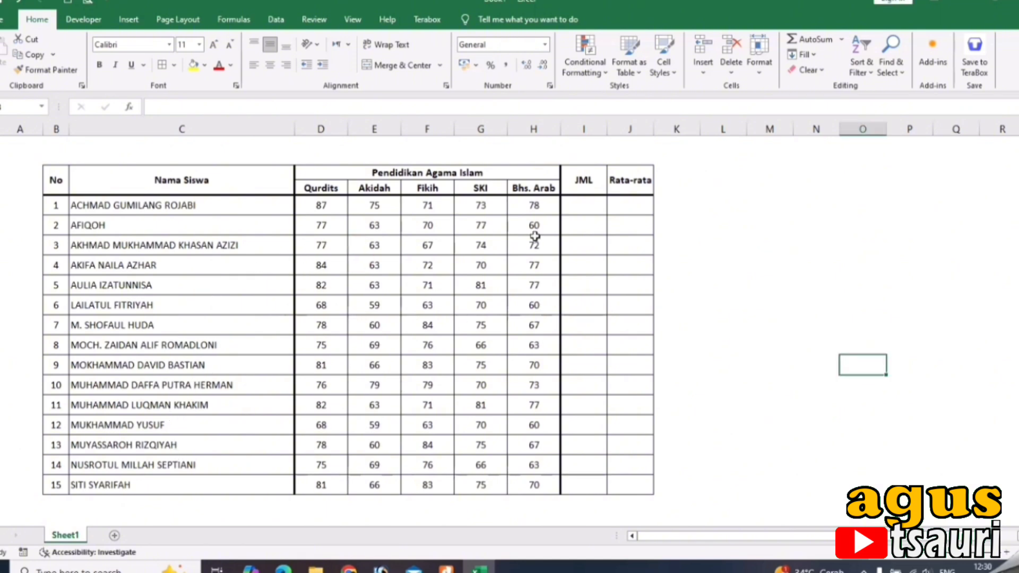
{"action": "left_click_drag", "start_coordinate": [321, 205], "coordinate": [321, 225]}
{"action": "left_click_drag", "start_coordinate": [392, 271], "coordinate": [534, 483]}
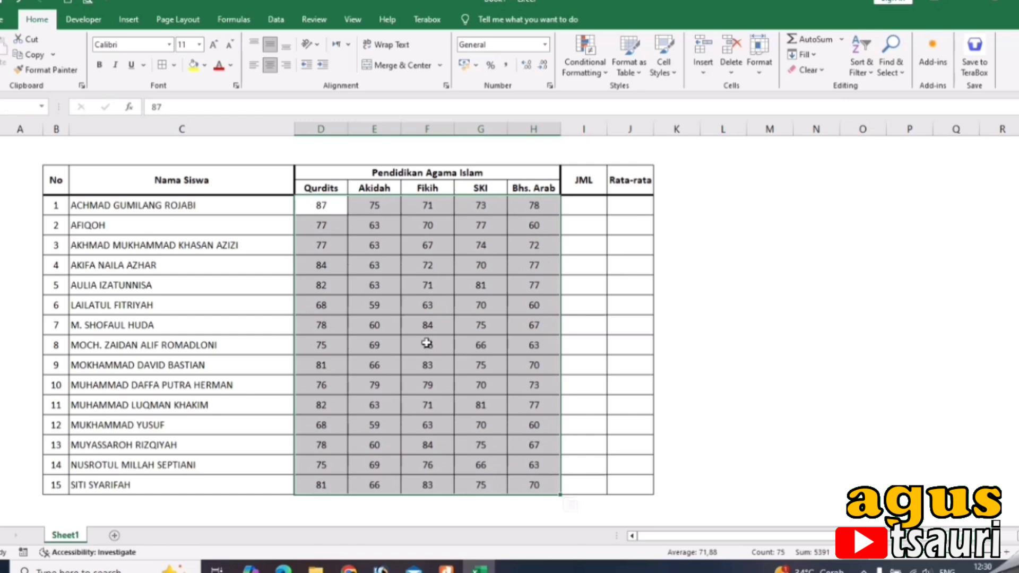
{"action": "left_click", "coordinate": [427, 344]}
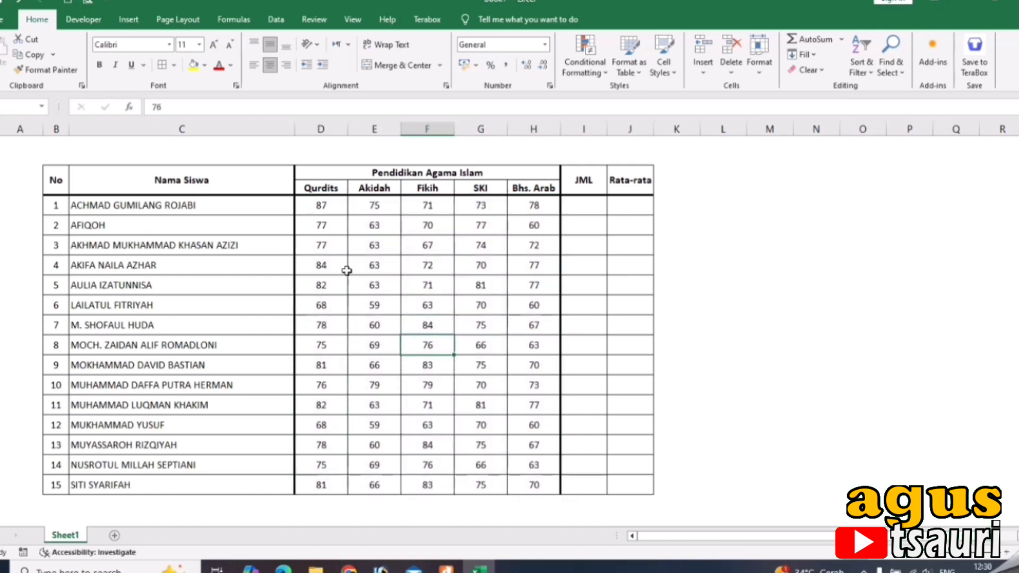
{"action": "left_click", "coordinate": [587, 203]}
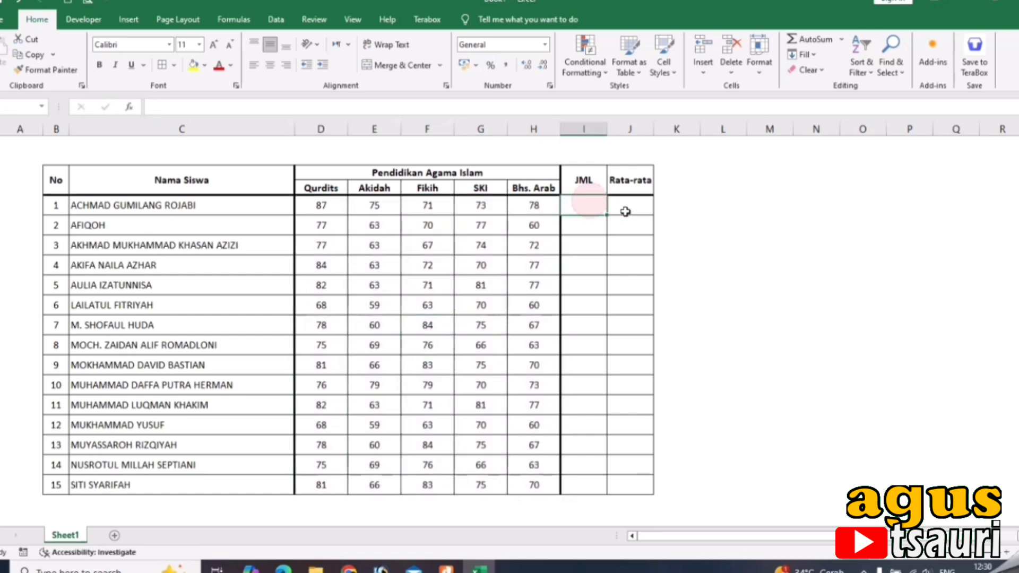
{"action": "left_click", "coordinate": [626, 214]}
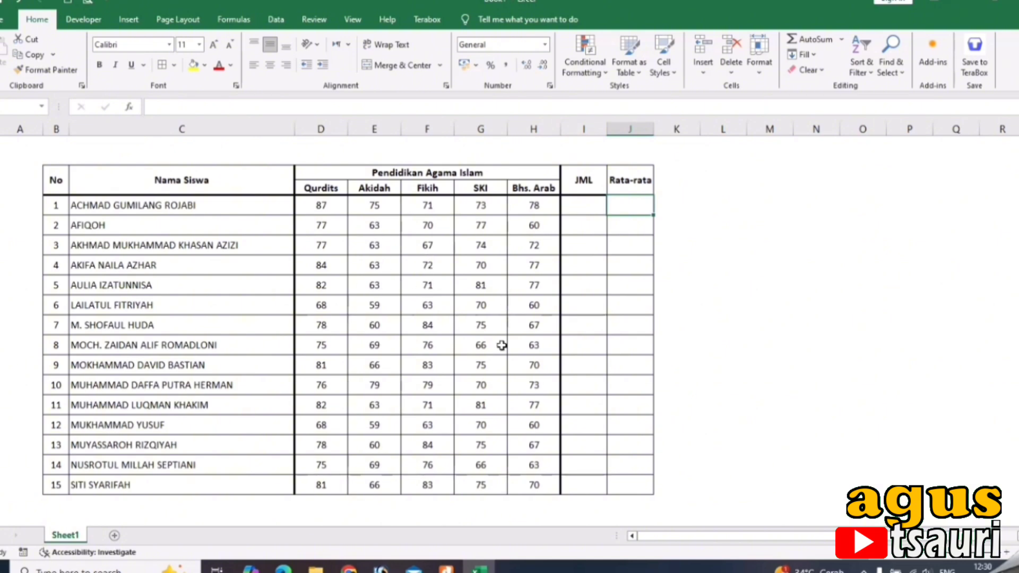
Step: Total the first student's five subject scores in the JML column with =SUM(D5:H5) and center the result
{"action": "left_click", "coordinate": [580, 205]}
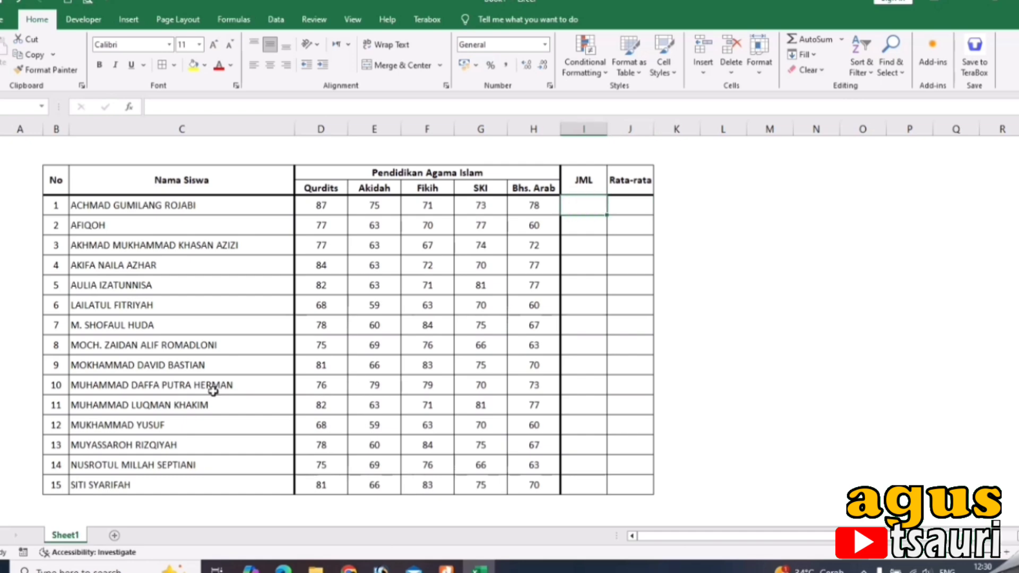
{"action": "type", "text": "="}
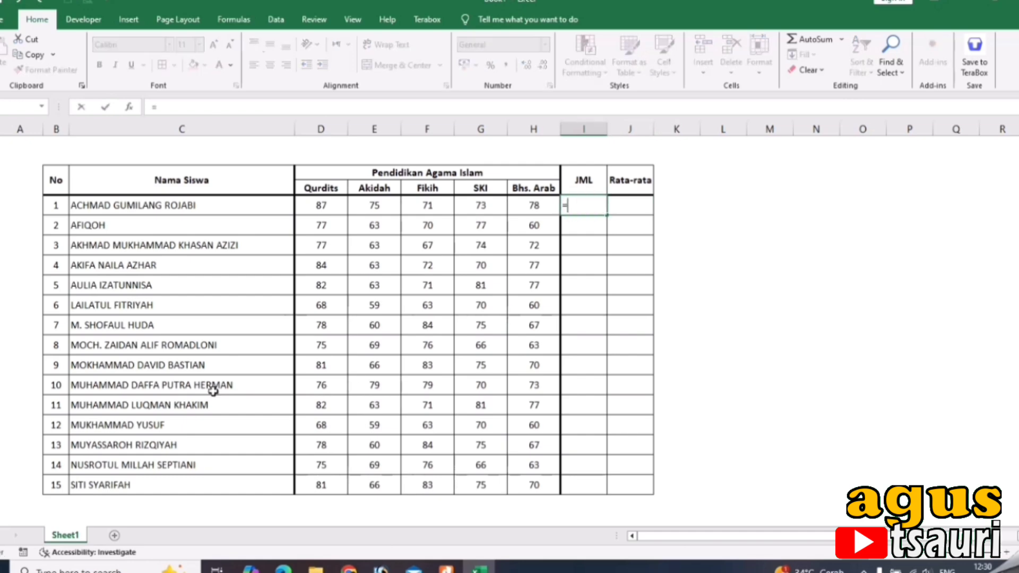
{"action": "type", "text": "sum("}
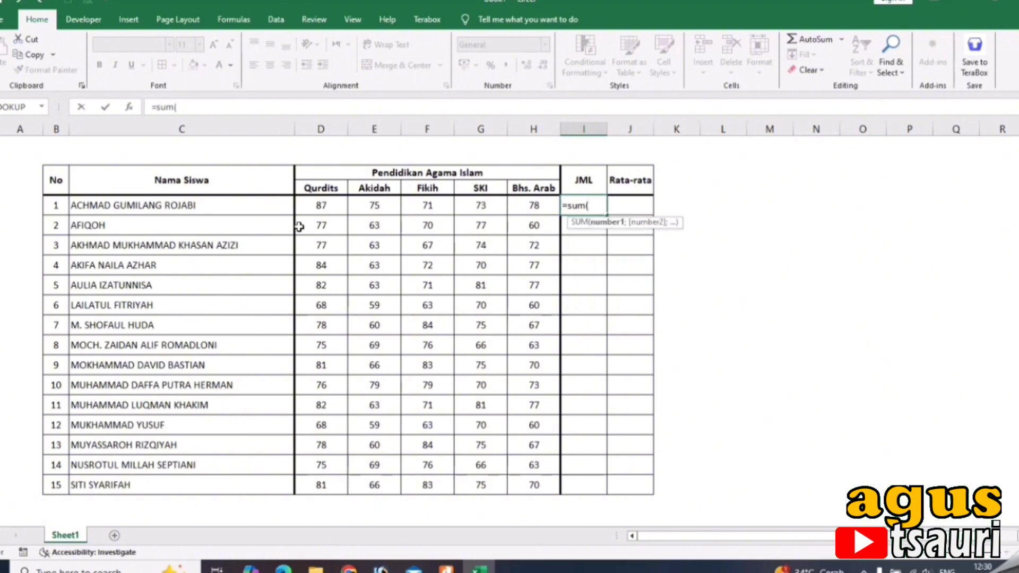
{"action": "left_click_drag", "start_coordinate": [312, 209], "coordinate": [540, 203]}
{"action": "key", "text": "Return"}
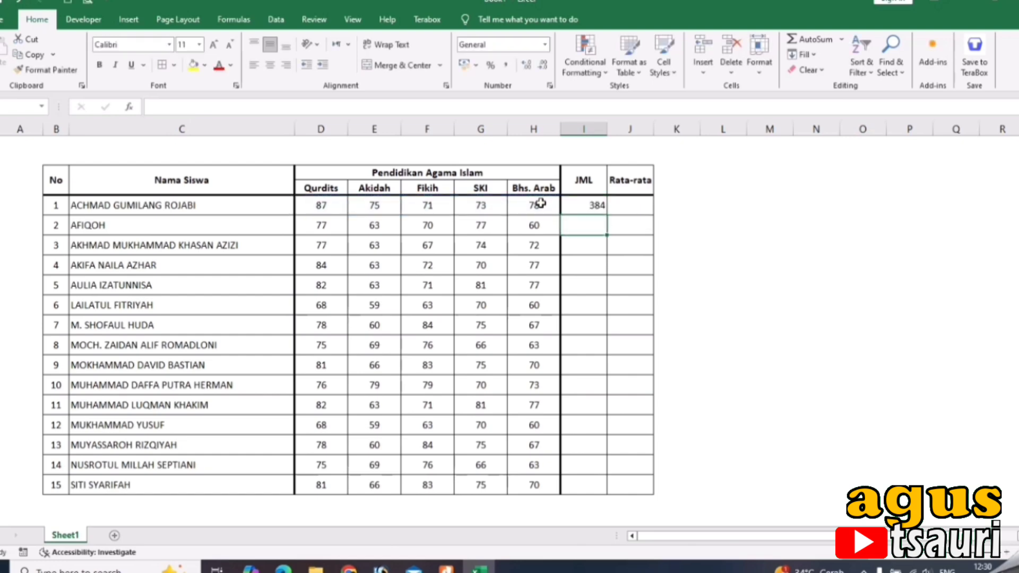
{"action": "left_click", "coordinate": [594, 206]}
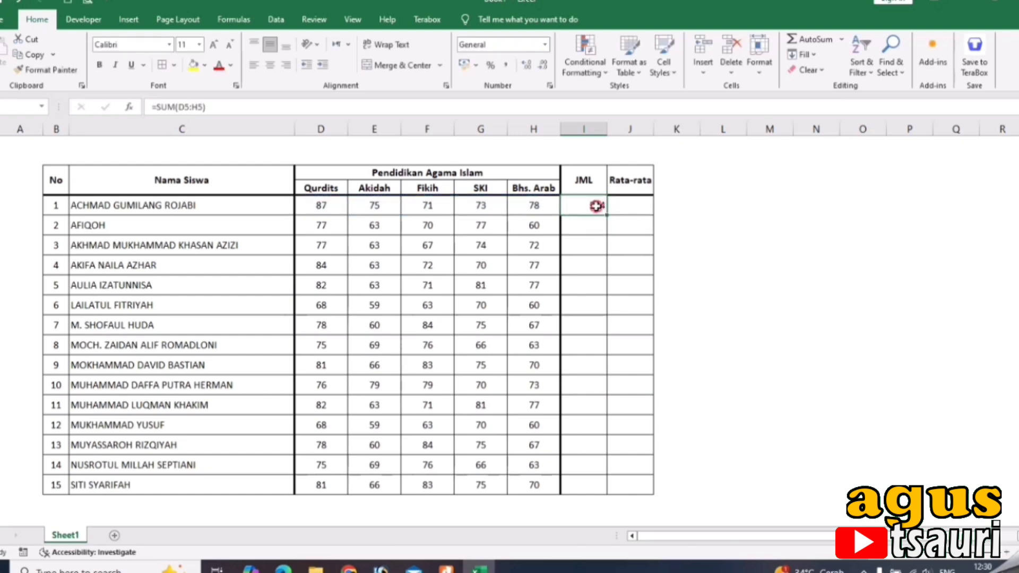
{"action": "left_click", "coordinate": [260, 65]}
{"action": "left_click", "coordinate": [269, 64]}
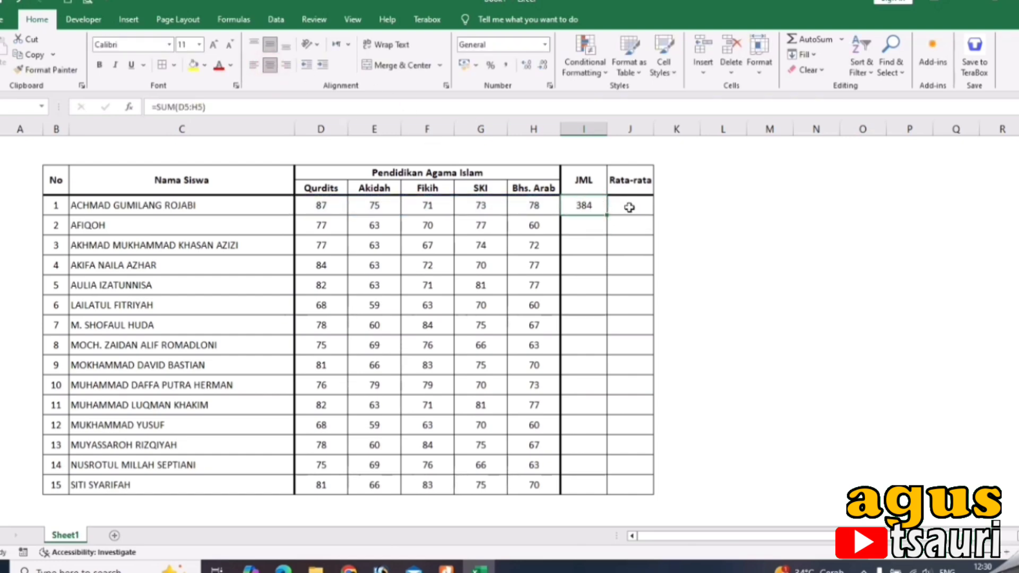
Step: Fill the JML sum formula down to student 15 and make all the totals bold
{"action": "double_click", "coordinate": [609, 215]}
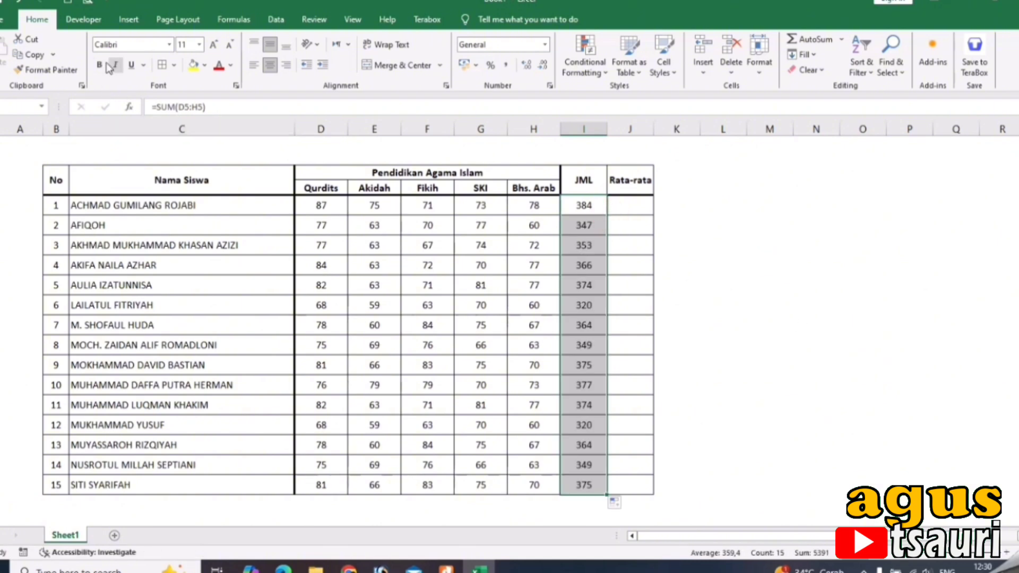
{"action": "left_click", "coordinate": [99, 65]}
{"action": "left_click", "coordinate": [850, 326]}
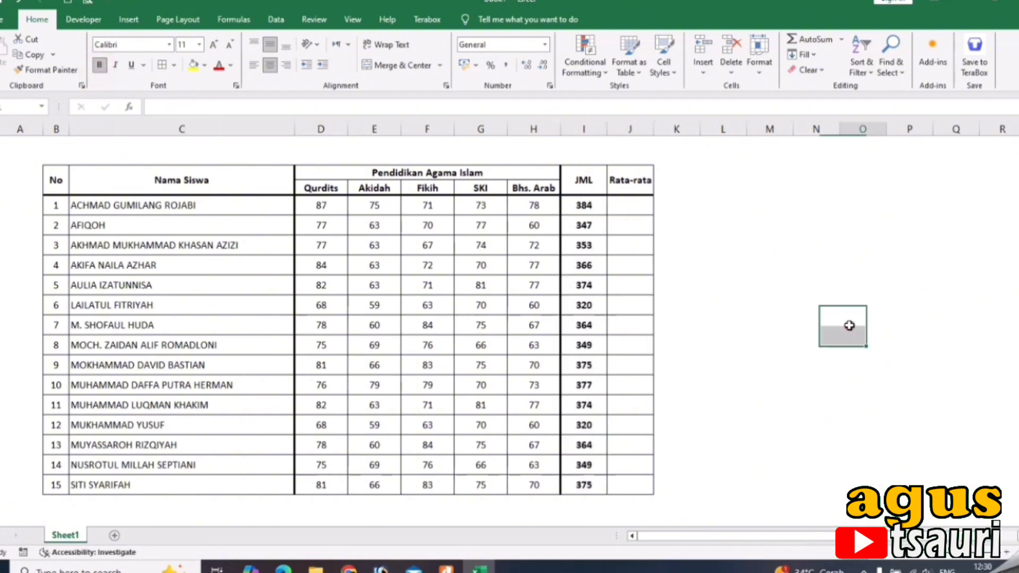
Step: Average the first student's five subject scores in the Rata-rata column with =AVERAGE(D5:H5) and center the result
{"action": "left_click", "coordinate": [632, 206]}
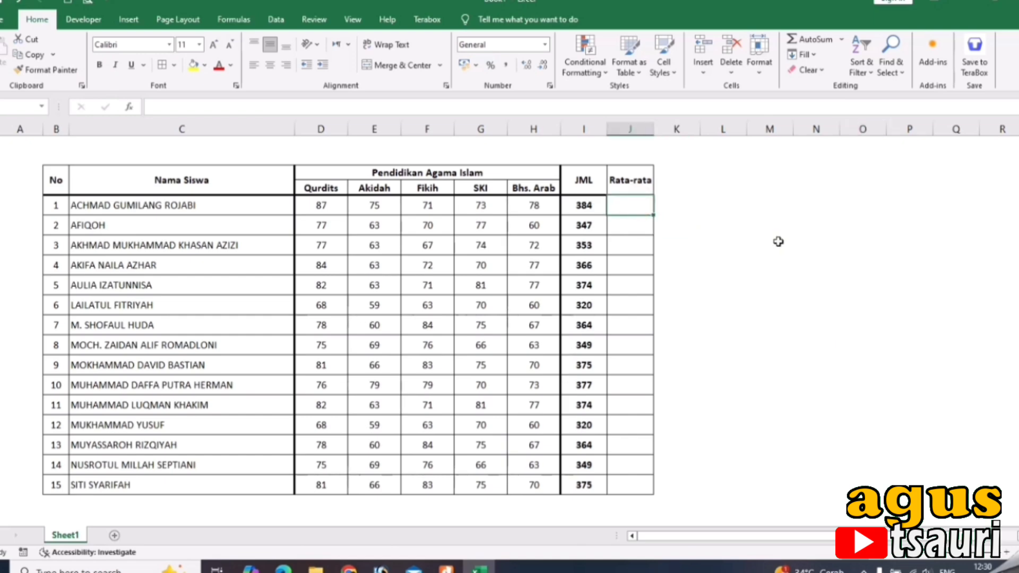
{"action": "type", "text": "=av"}
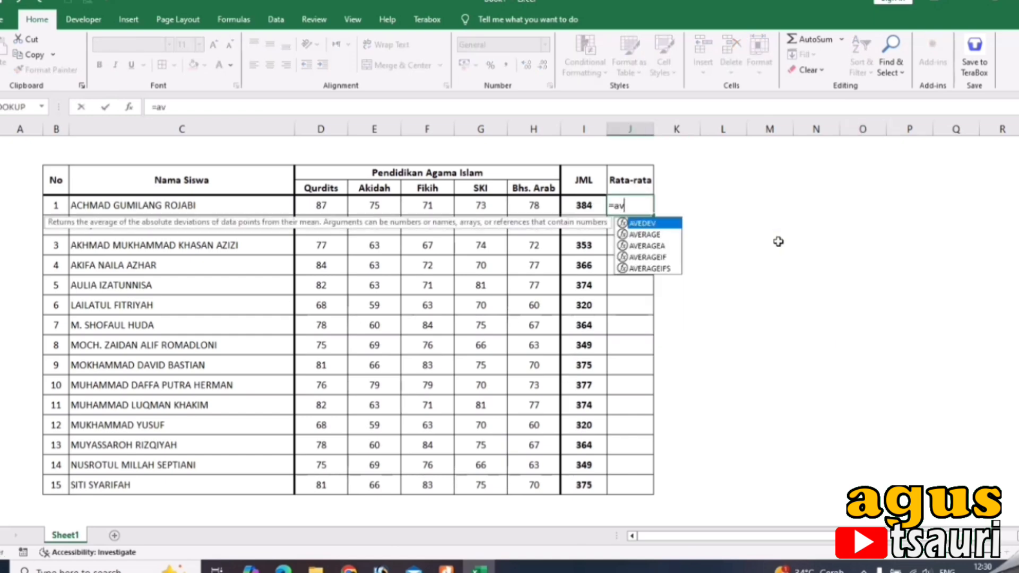
{"action": "left_click", "coordinate": [668, 235]}
{"action": "double_click", "coordinate": [668, 235]}
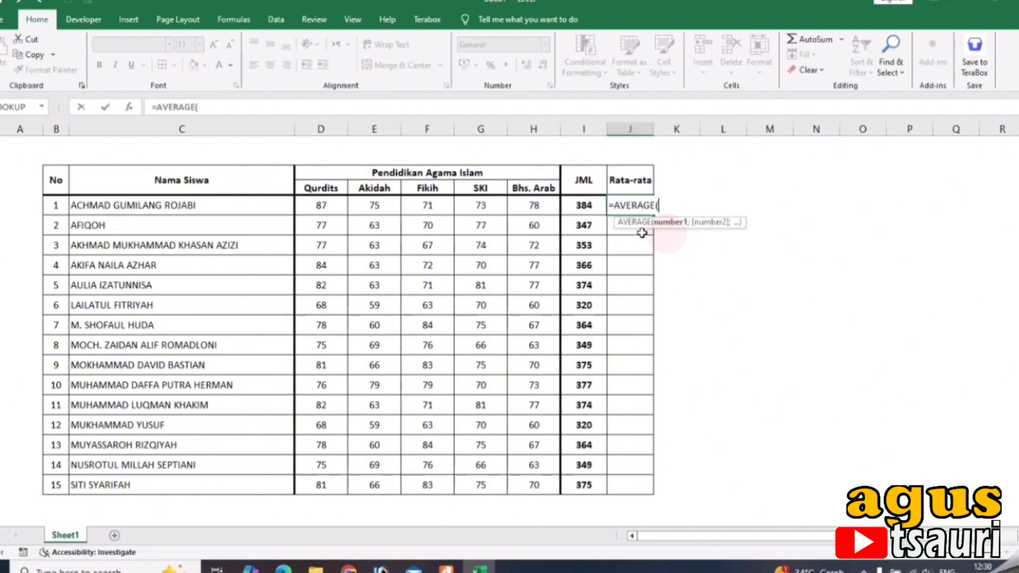
{"action": "left_click", "coordinate": [319, 206]}
{"action": "left_click_drag", "start_coordinate": [376, 213], "coordinate": [523, 204]}
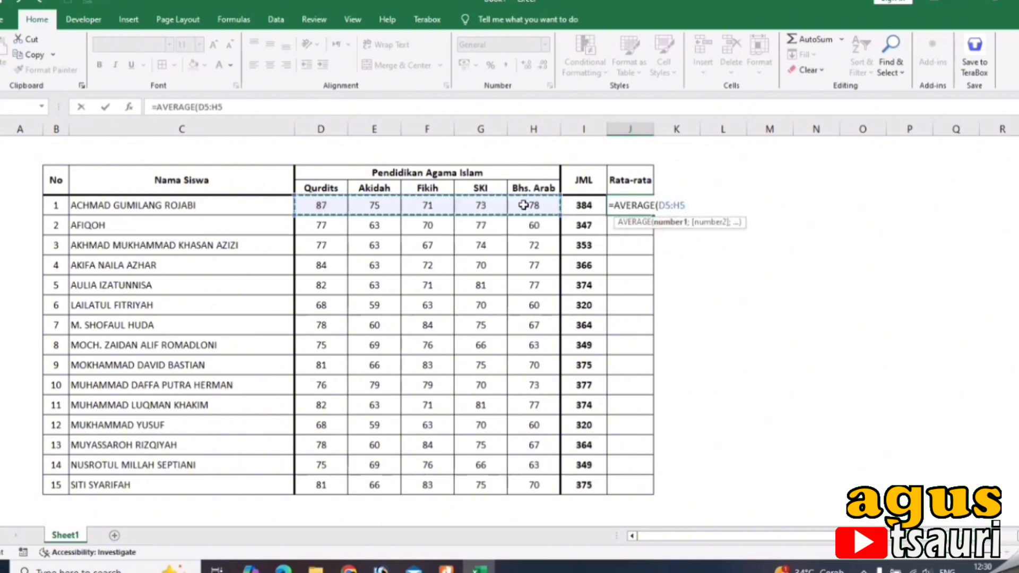
{"action": "key", "text": "Return"}
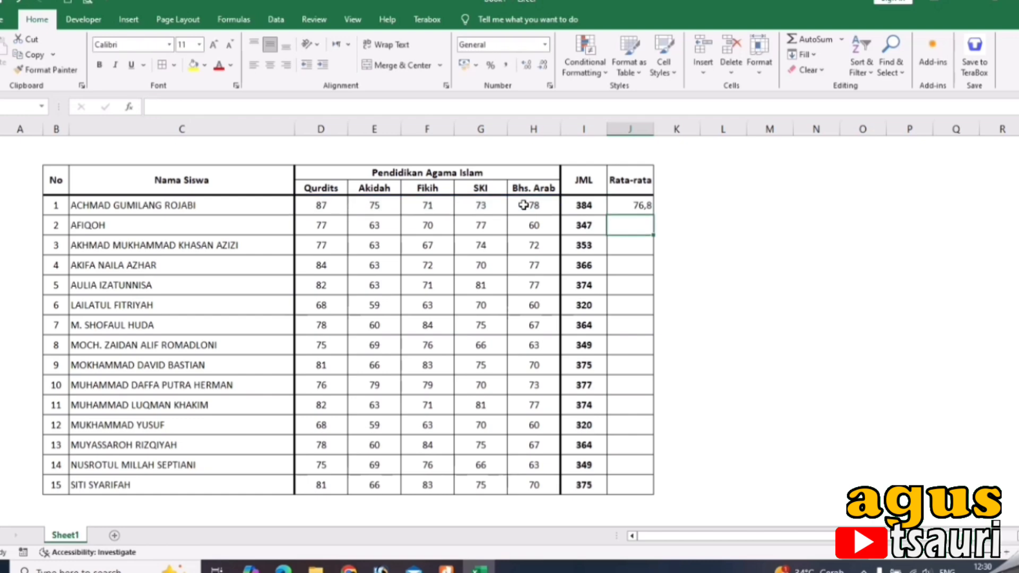
{"action": "left_click", "coordinate": [631, 207]}
{"action": "left_click", "coordinate": [270, 66]}
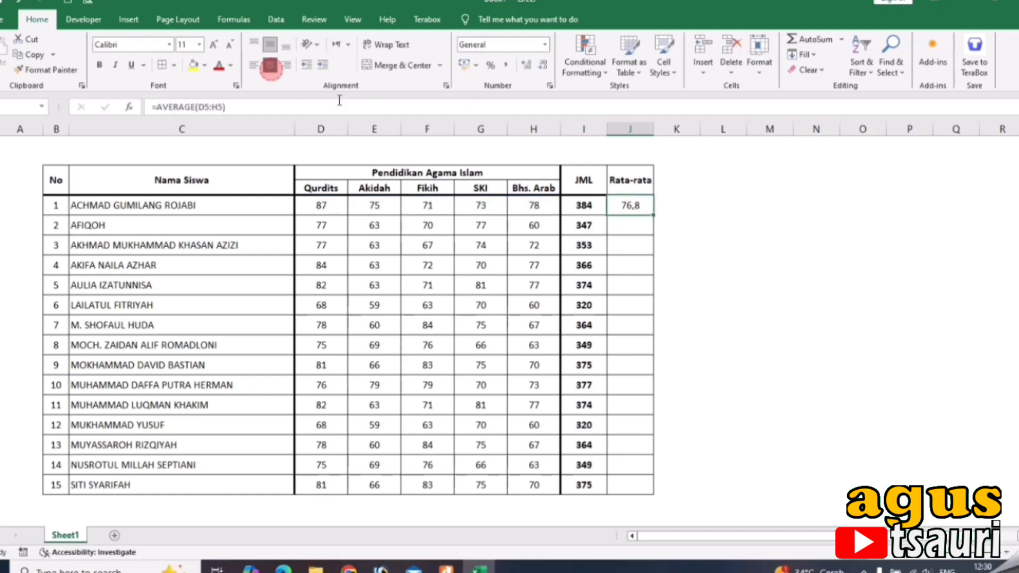
Step: Fill the Rata-rata average formula down to student 15 and make all the averages bold
{"action": "double_click", "coordinate": [655, 215]}
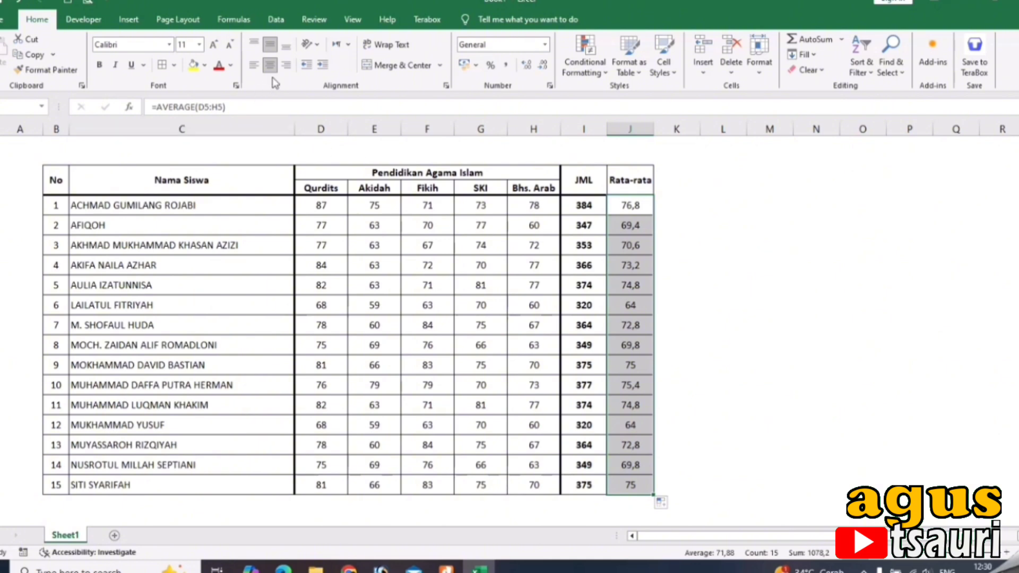
{"action": "left_click", "coordinate": [99, 65]}
{"action": "left_click", "coordinate": [751, 282]}
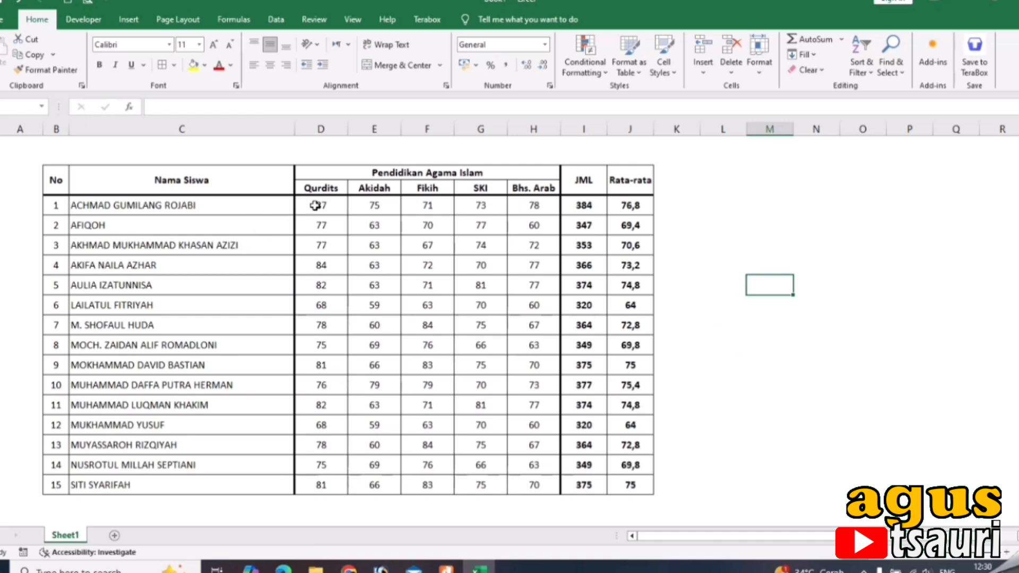
Step: Enter the note "NILAI MINIMAL : 70" in cell L4, beside the table header
{"action": "left_click", "coordinate": [741, 192]}
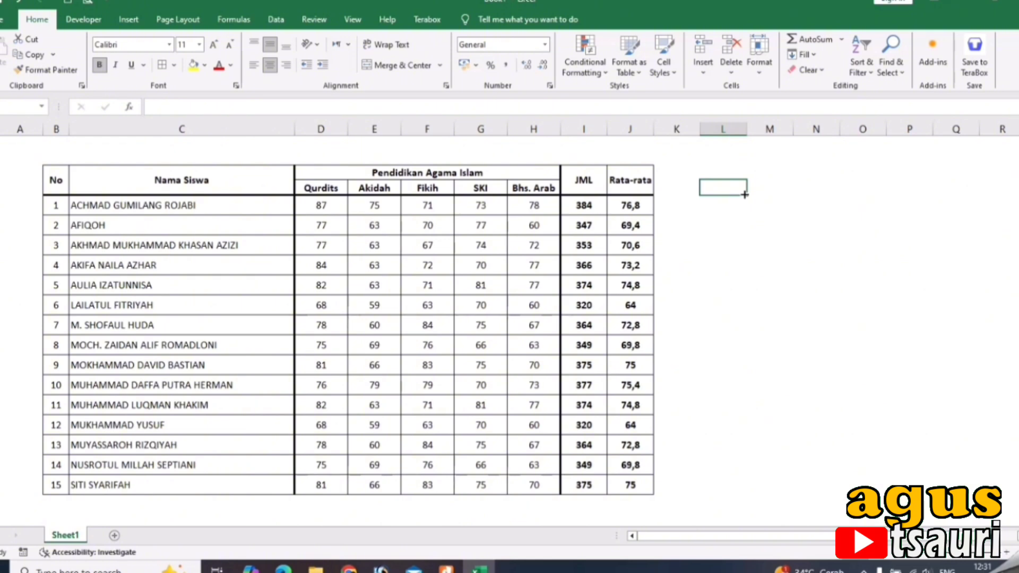
{"action": "type", "text": "nNILAI M"}
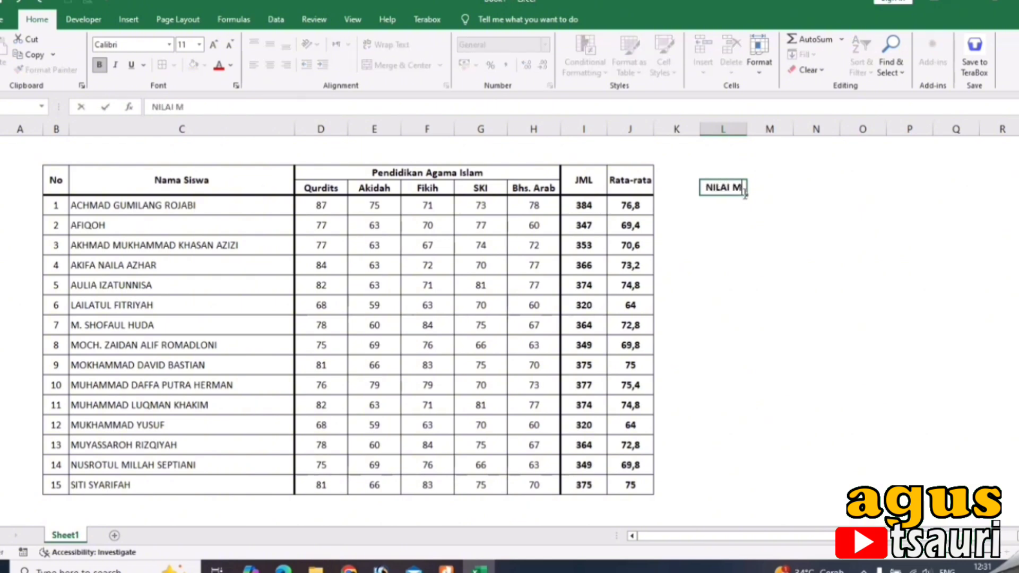
{"action": "type", "text": "INIMAL :"}
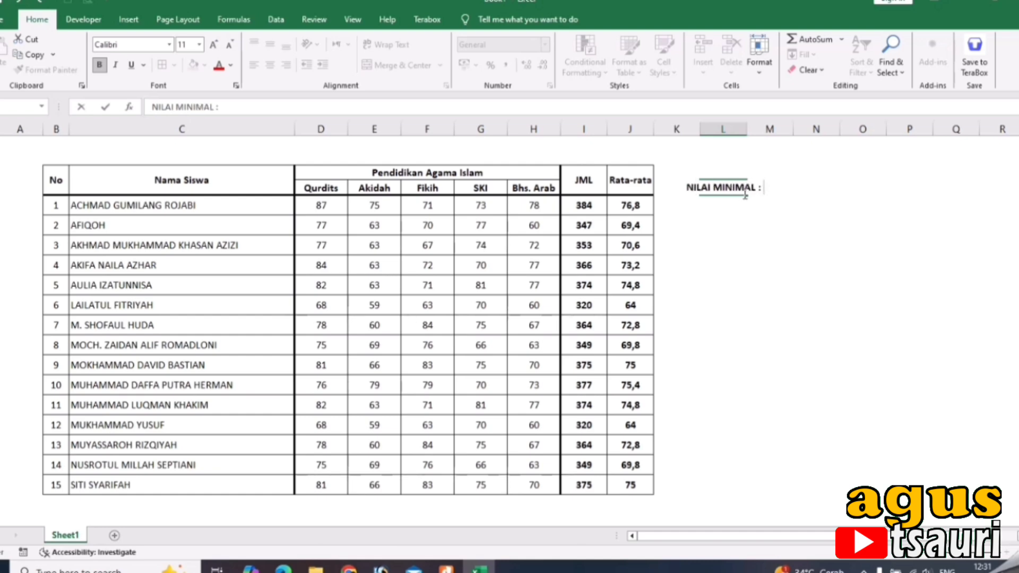
{"action": "type", "text": " 70"}
{"action": "left_click", "coordinate": [755, 243]}
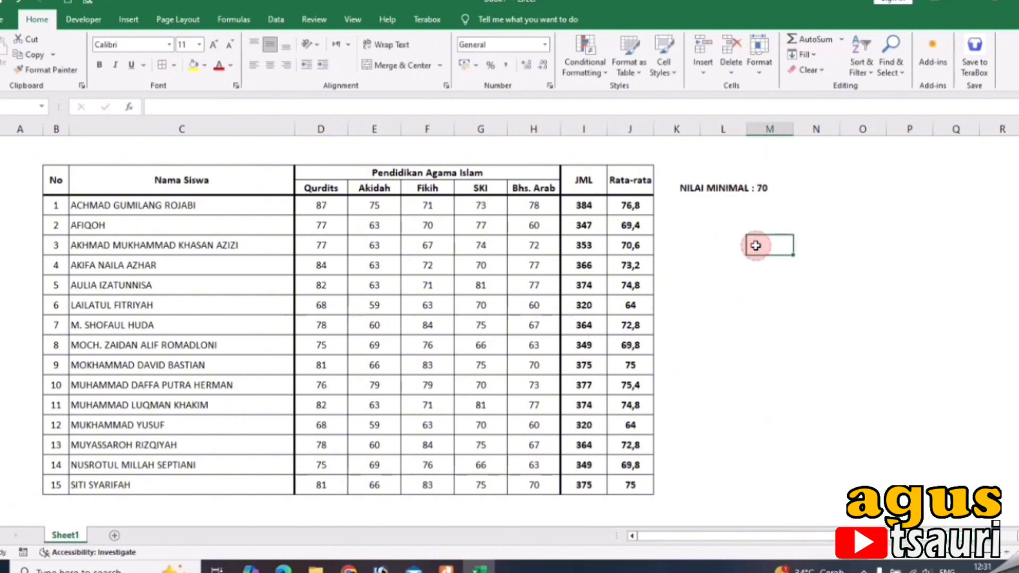
Step: Left-align the "NILAI MINIMAL : 70" note in cell L4
{"action": "left_click", "coordinate": [728, 189]}
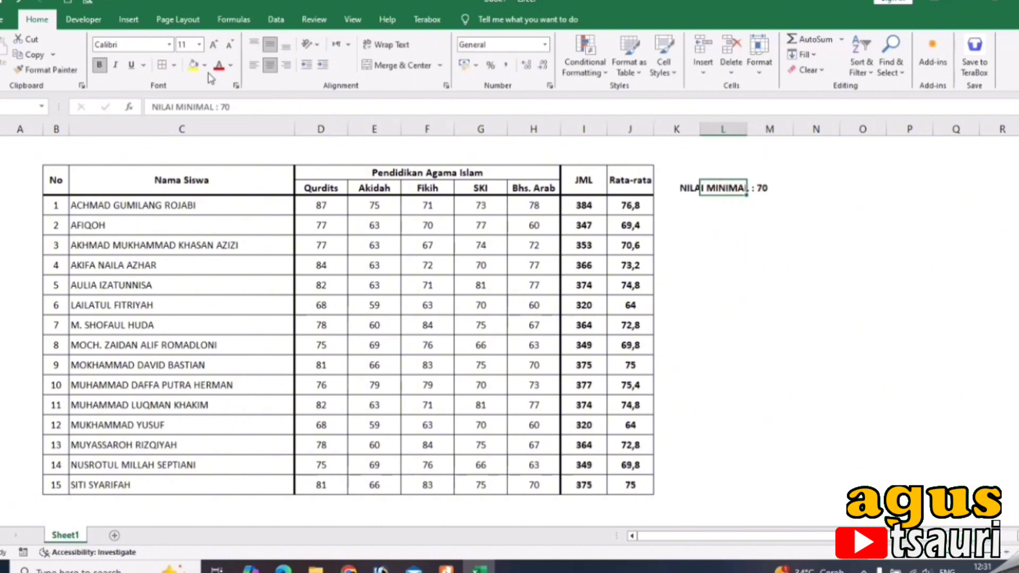
{"action": "left_click", "coordinate": [253, 65]}
{"action": "left_click", "coordinate": [801, 293]}
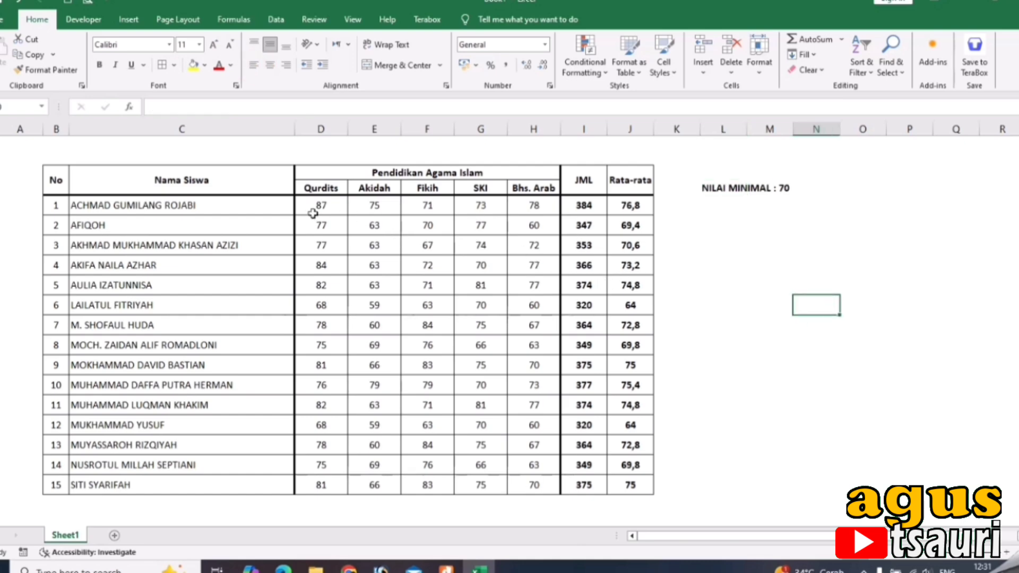
Step: Start a new conditional formatting rule of type "Format only cells that contain" for all subject scores, D5:H19
{"action": "left_click_drag", "start_coordinate": [312, 208], "coordinate": [520, 480]}
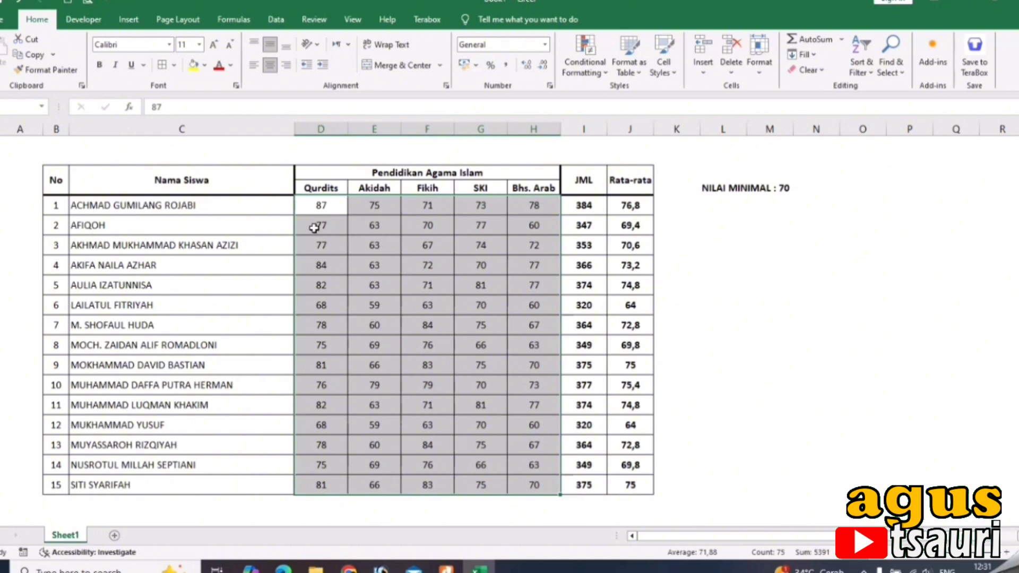
{"action": "left_click", "coordinate": [585, 63]}
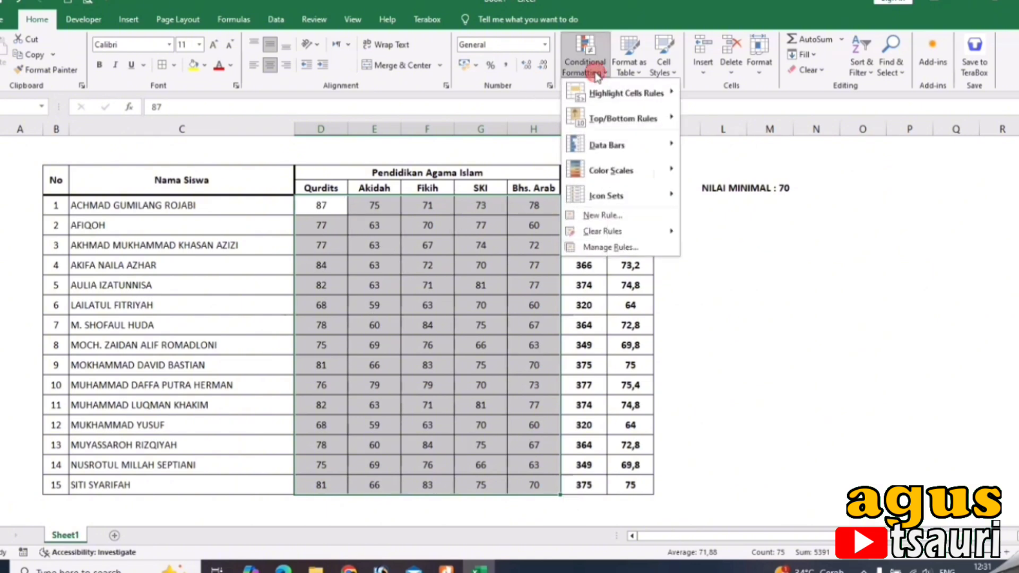
{"action": "left_click", "coordinate": [636, 215]}
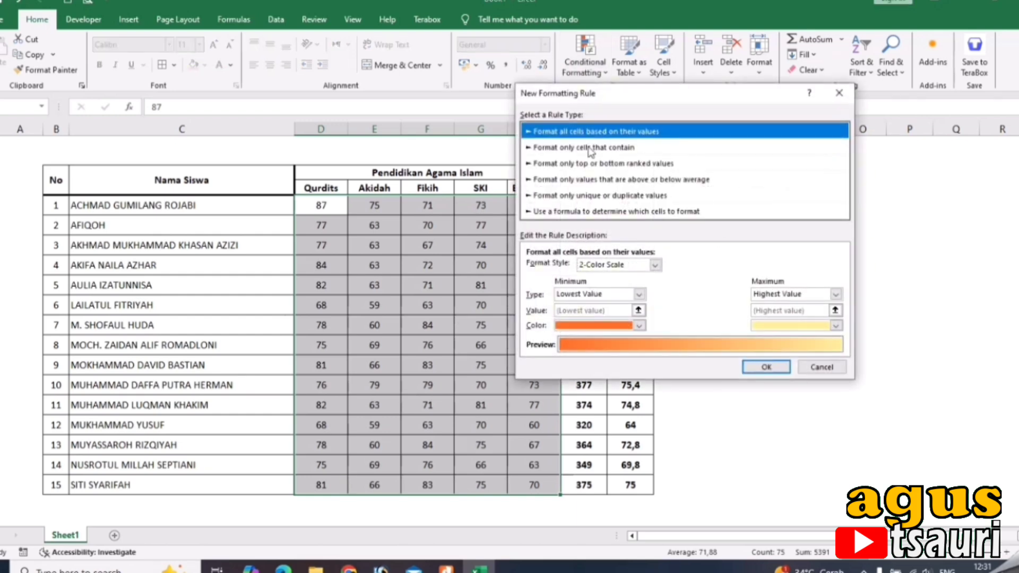
{"action": "left_click", "coordinate": [590, 150]}
{"action": "left_click_drag", "start_coordinate": [657, 103], "coordinate": [709, 104]}
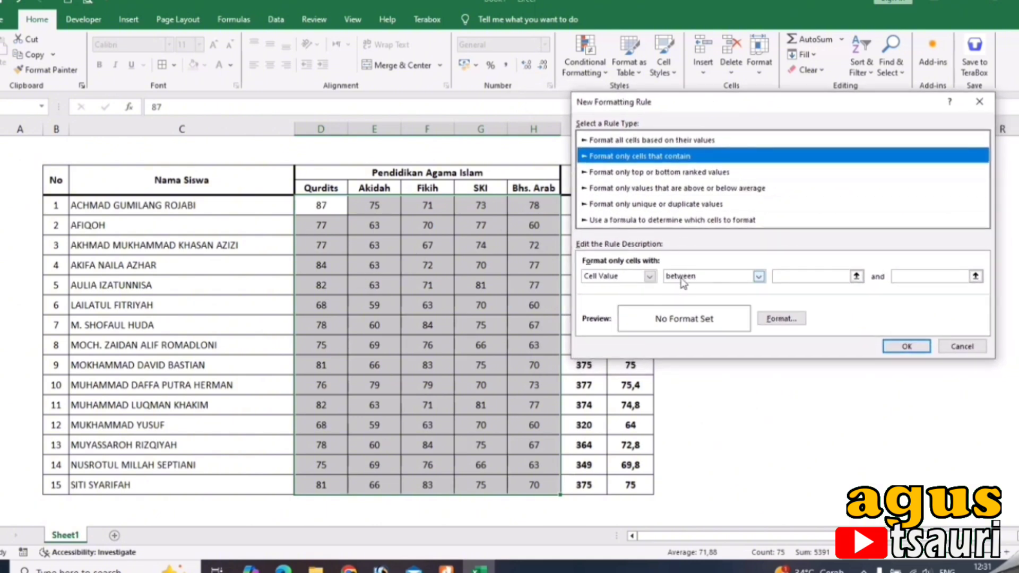
Step: Set the rule's condition to Cell Value less than 70
{"action": "left_click", "coordinate": [649, 277]}
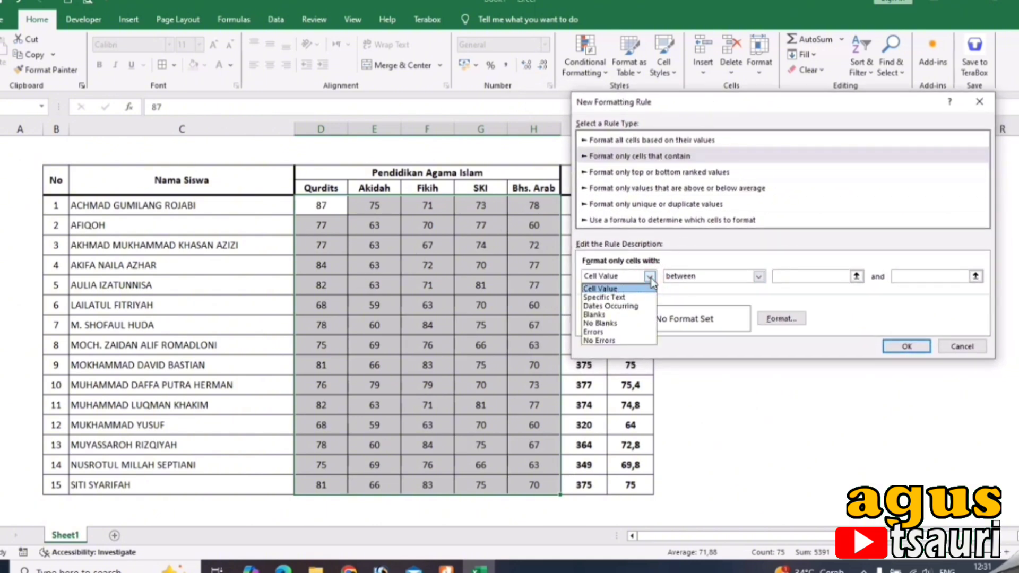
{"action": "left_click", "coordinate": [689, 180]}
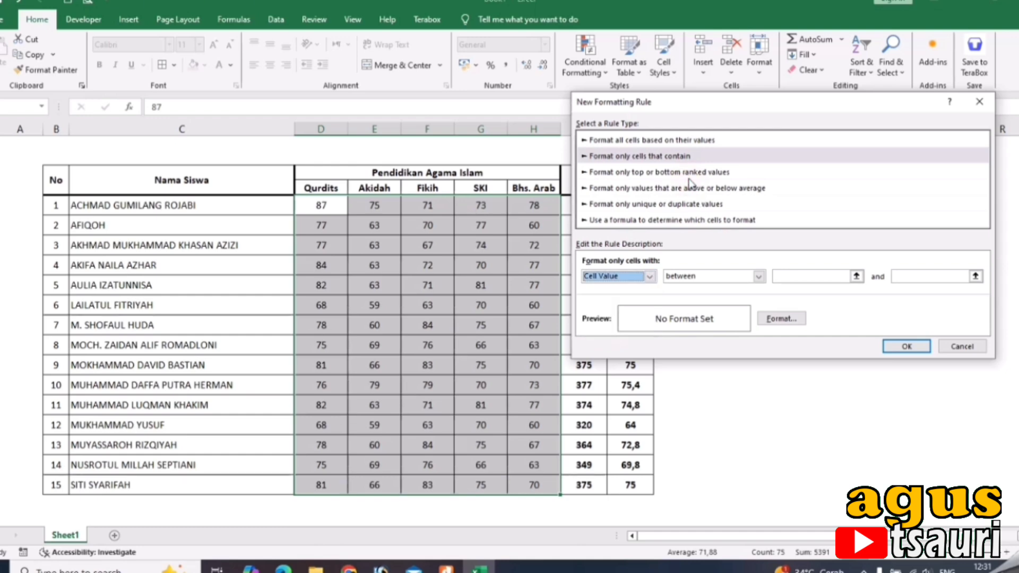
{"action": "left_click", "coordinate": [759, 276]}
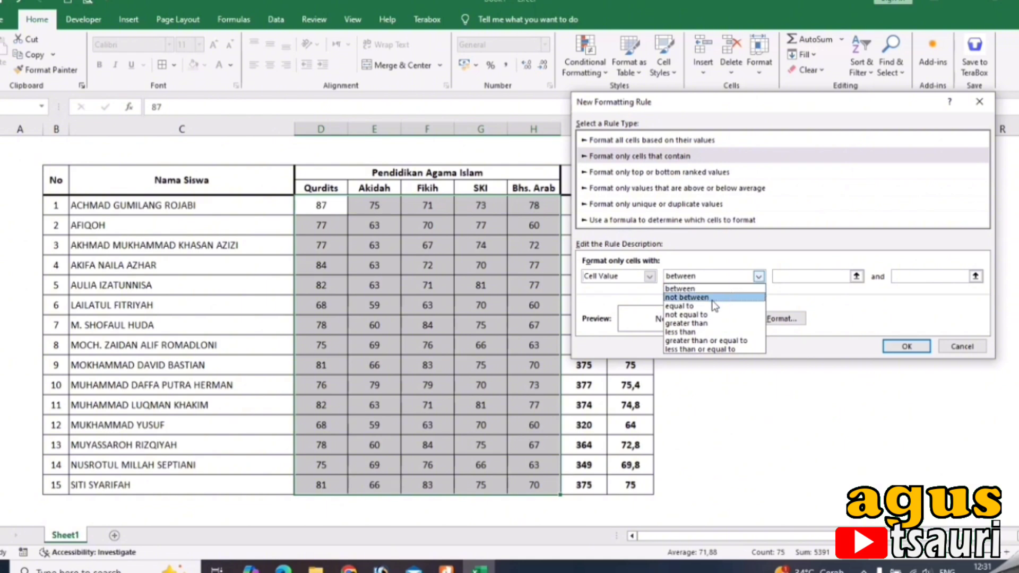
{"action": "left_click", "coordinate": [690, 331]}
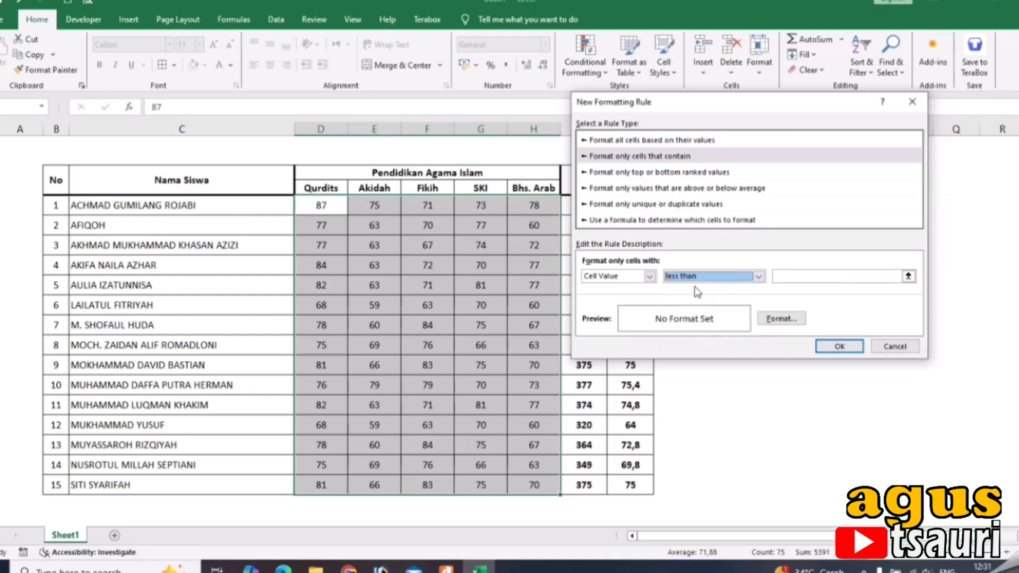
{"action": "left_click", "coordinate": [792, 277]}
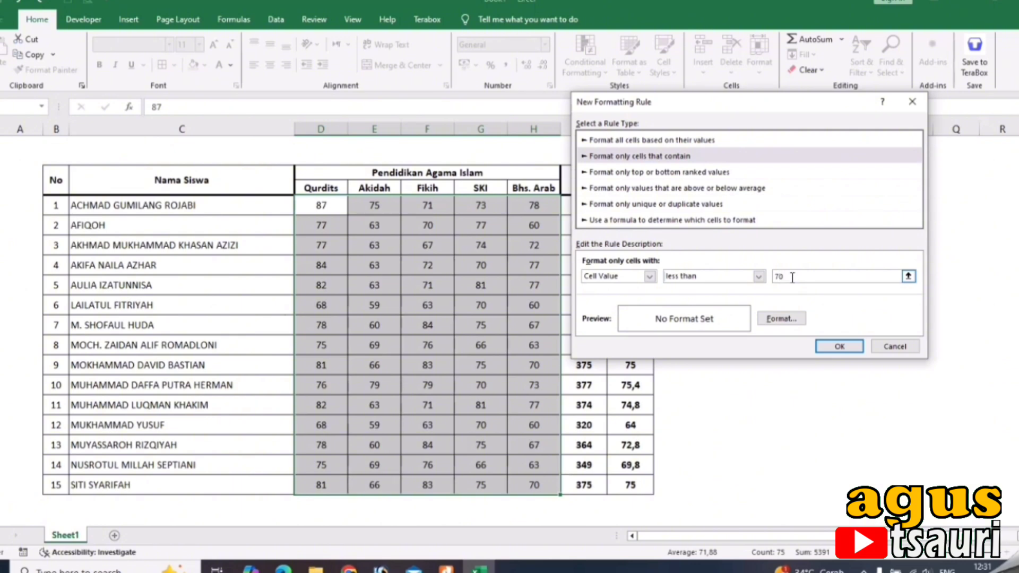
{"action": "type", "text": "70"}
Step: Give the less-than-70 rule a red background fill and apply it to the subject scores
{"action": "left_click", "coordinate": [781, 318]}
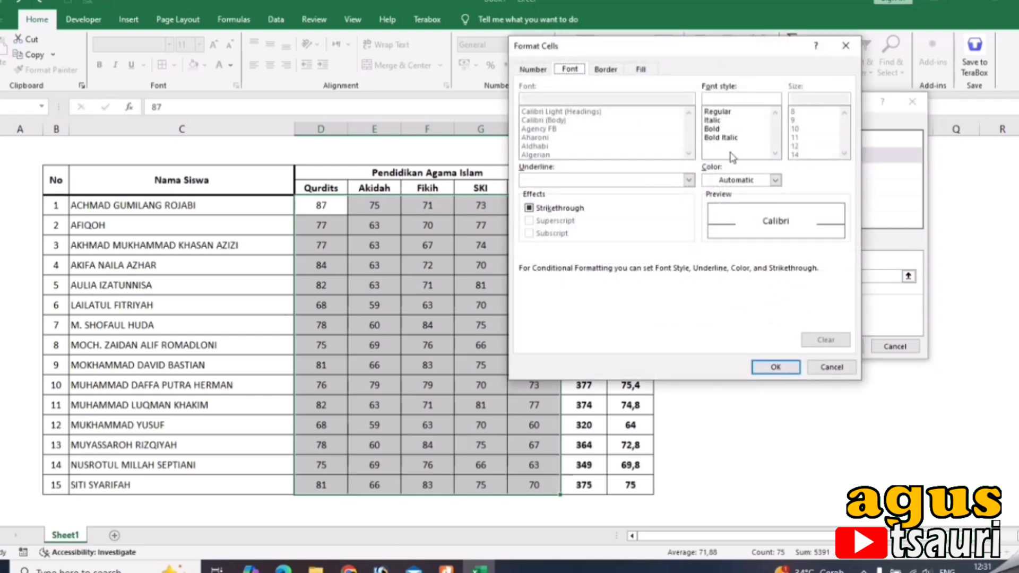
{"action": "left_click", "coordinate": [637, 77]}
{"action": "left_click", "coordinate": [544, 200]}
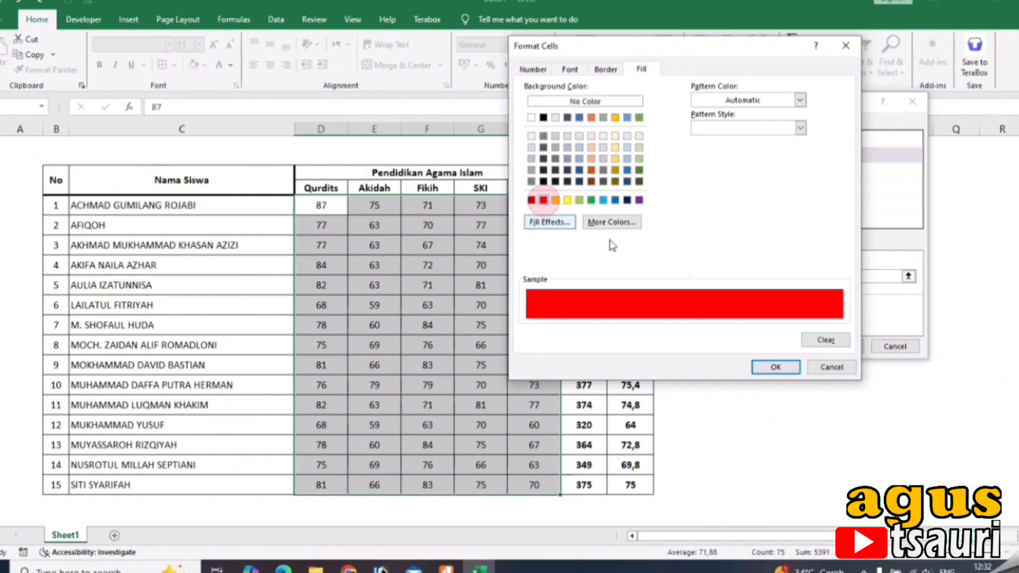
{"action": "left_click", "coordinate": [775, 368]}
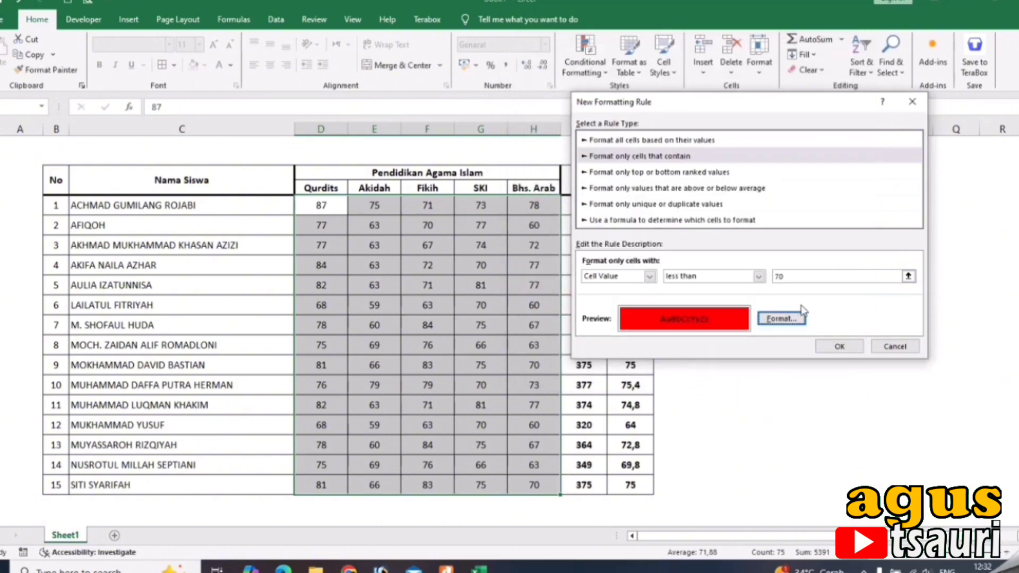
{"action": "left_click", "coordinate": [839, 347]}
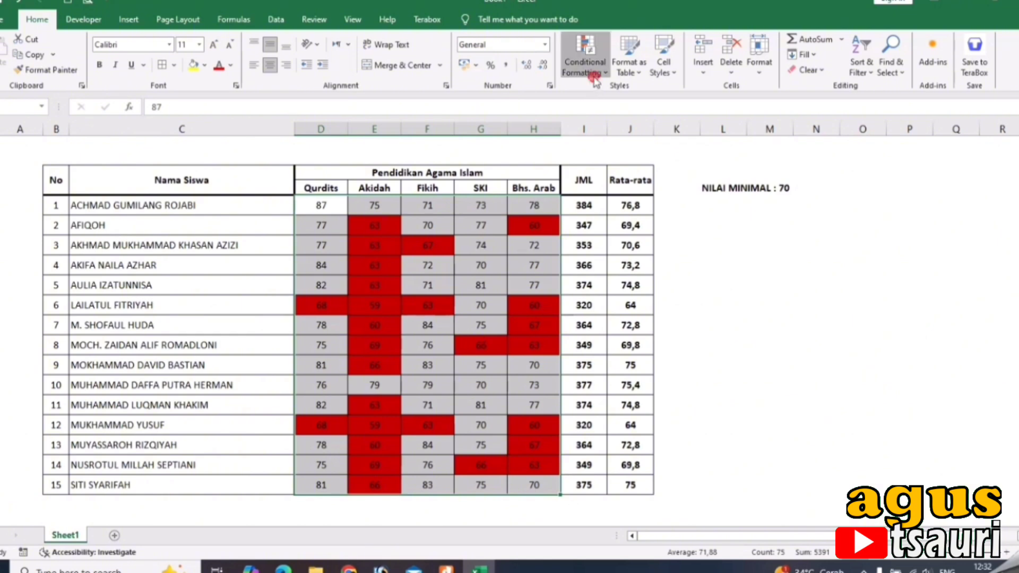
Step: Create a second "Format only cells that contain" rule for the same scores, with Cell Value greater than 69
{"action": "left_click", "coordinate": [585, 59]}
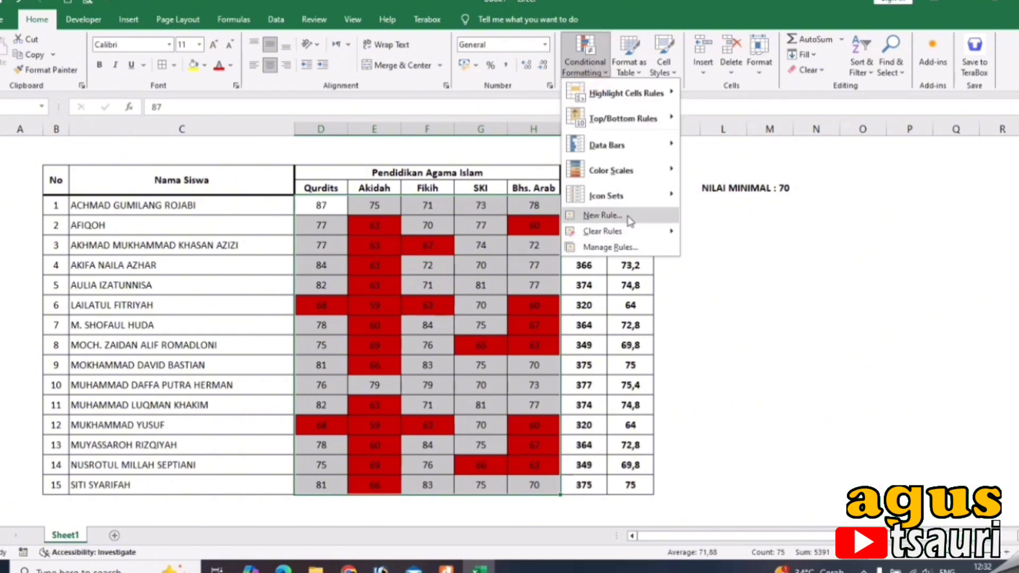
{"action": "left_click", "coordinate": [602, 215]}
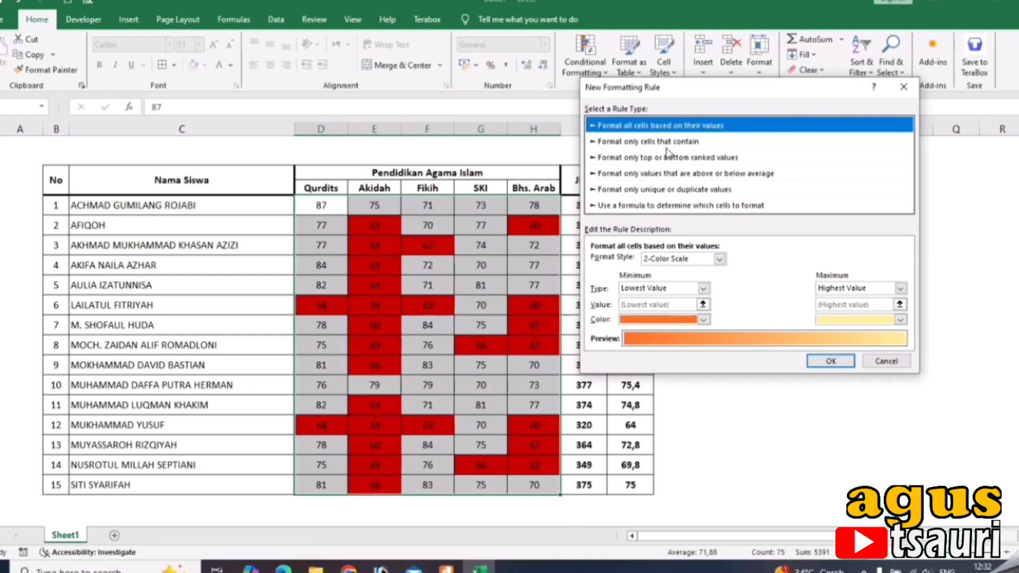
{"action": "left_click", "coordinate": [661, 142]}
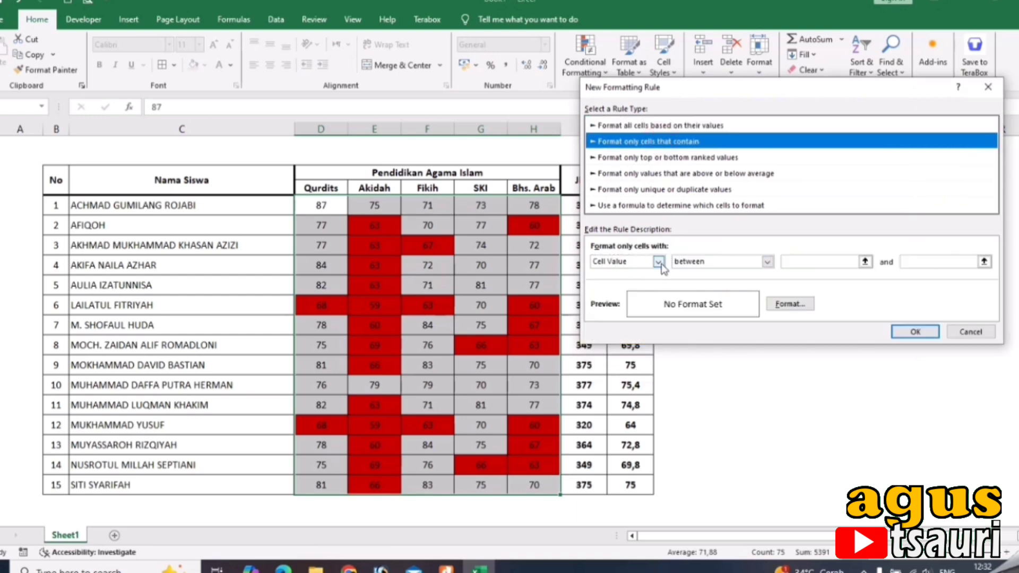
{"action": "left_click", "coordinate": [721, 262]}
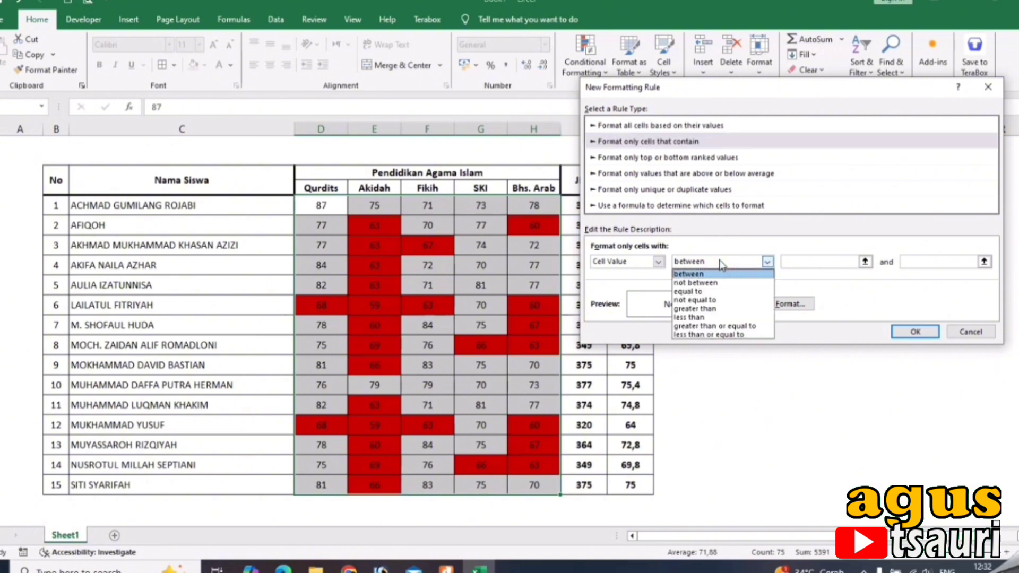
{"action": "left_click", "coordinate": [729, 309]}
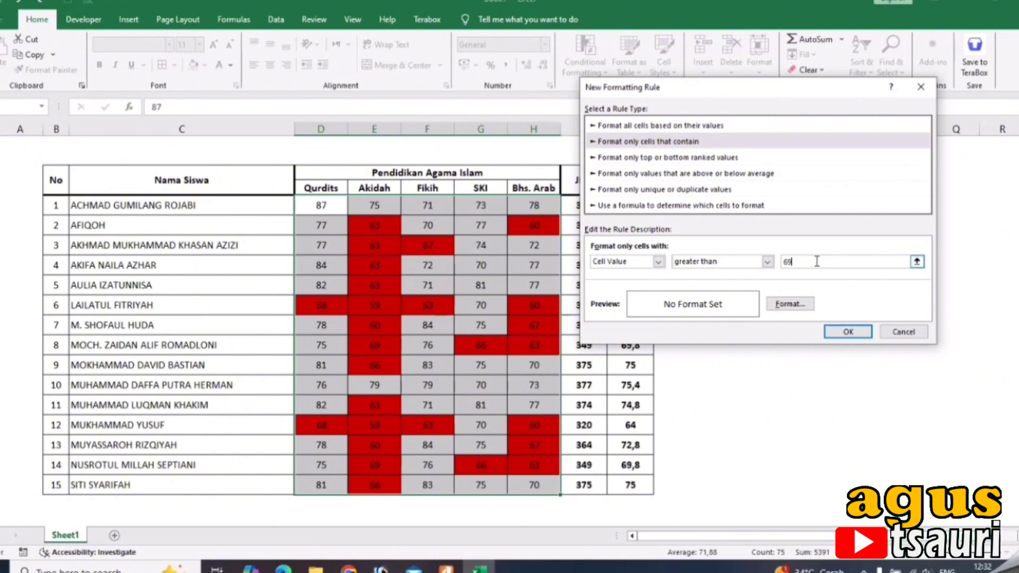
Step: Give the greater-than-69 rule a green background fill and apply it to the subject scores
{"action": "left_click", "coordinate": [807, 308]}
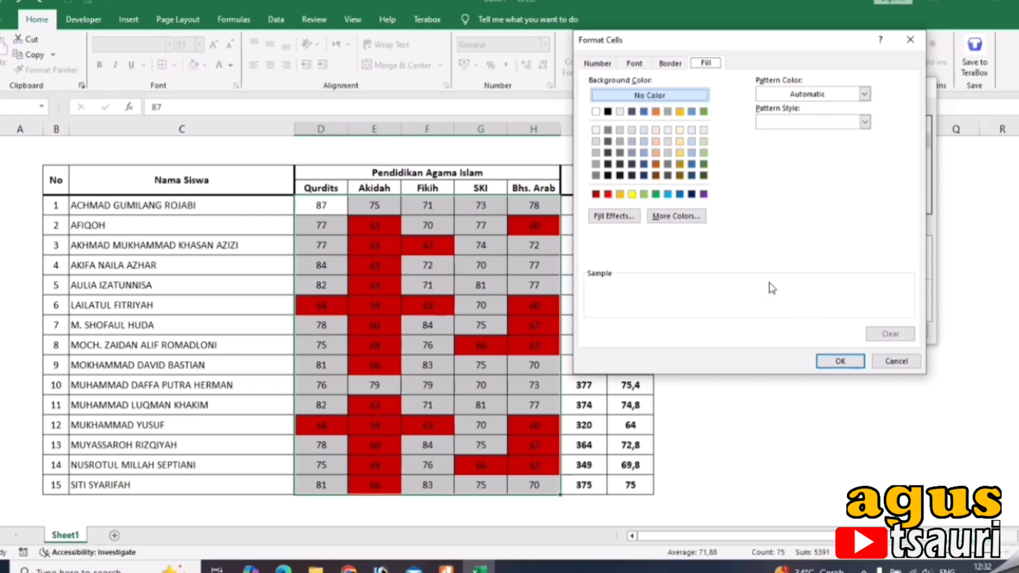
{"action": "left_click", "coordinate": [655, 195]}
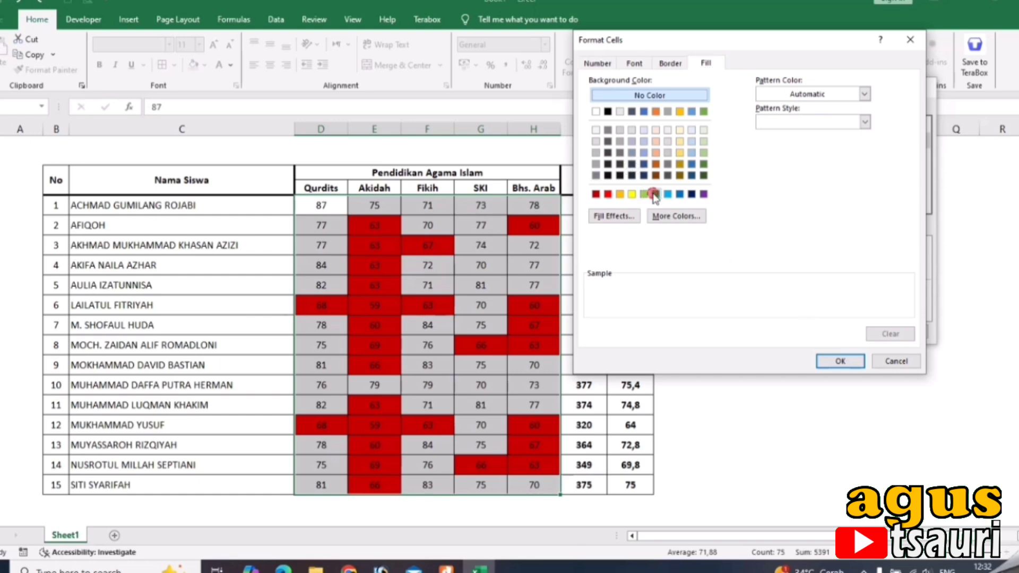
{"action": "left_click", "coordinate": [826, 363]}
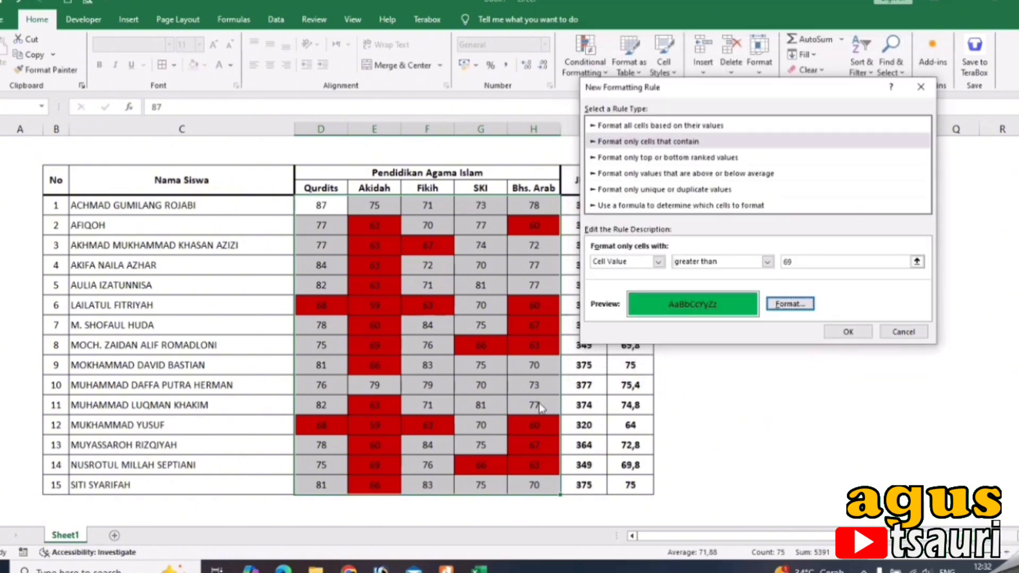
{"action": "left_click", "coordinate": [845, 333]}
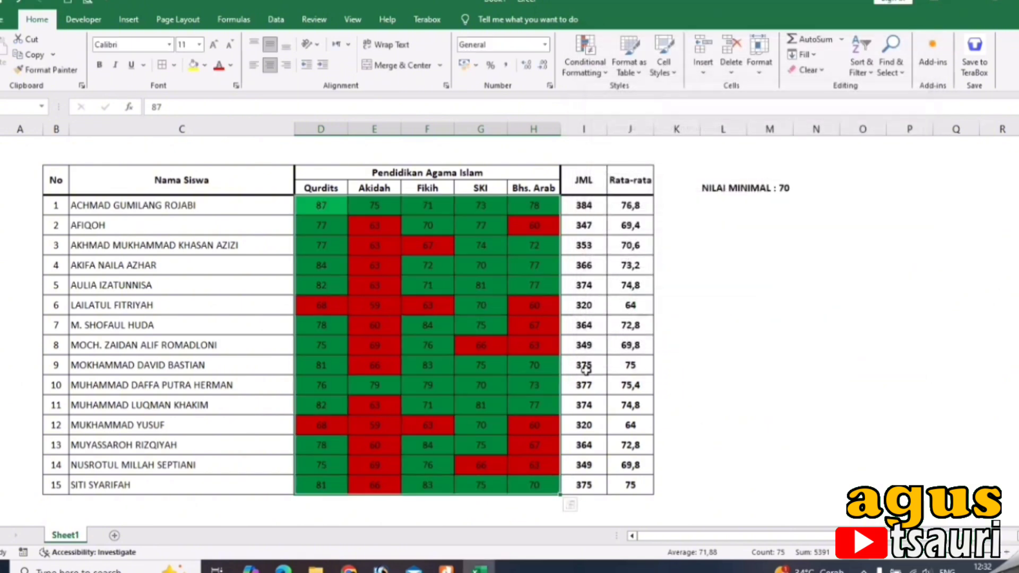
{"action": "left_click", "coordinate": [870, 327]}
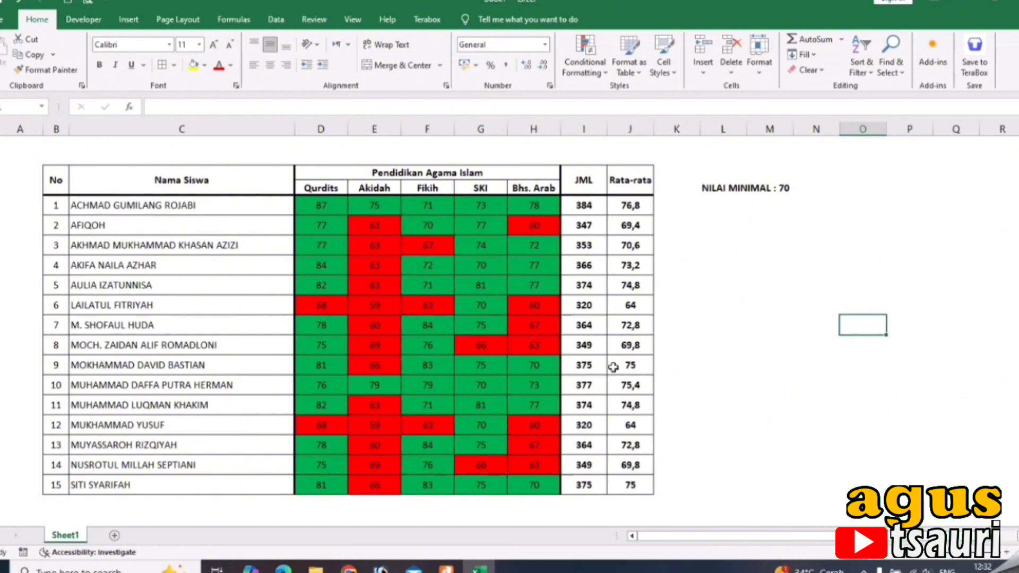
Step: Enter the labels "NILAI TERTINGGI" in cell L6 and "NILAI TERENDAH" in cell L7
{"action": "left_click", "coordinate": [711, 223]}
{"action": "type", "text": "Ni"}
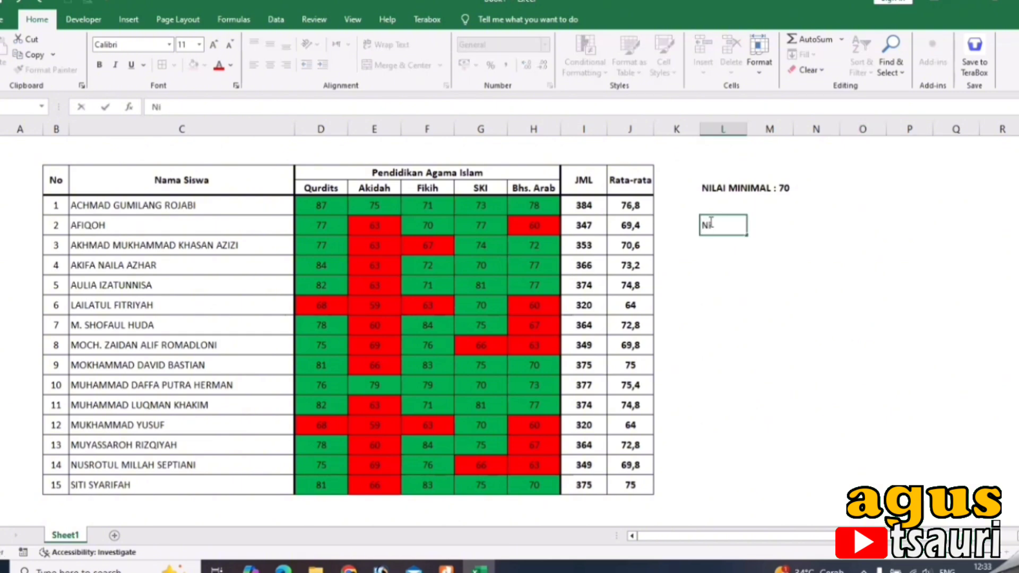
{"action": "type", "text": "IA"}
{"action": "type", "text": "AI TERTINGGI"}
{"action": "key", "text": "Return"}
{"action": "type", "text": "NILAI TERENDAH"}
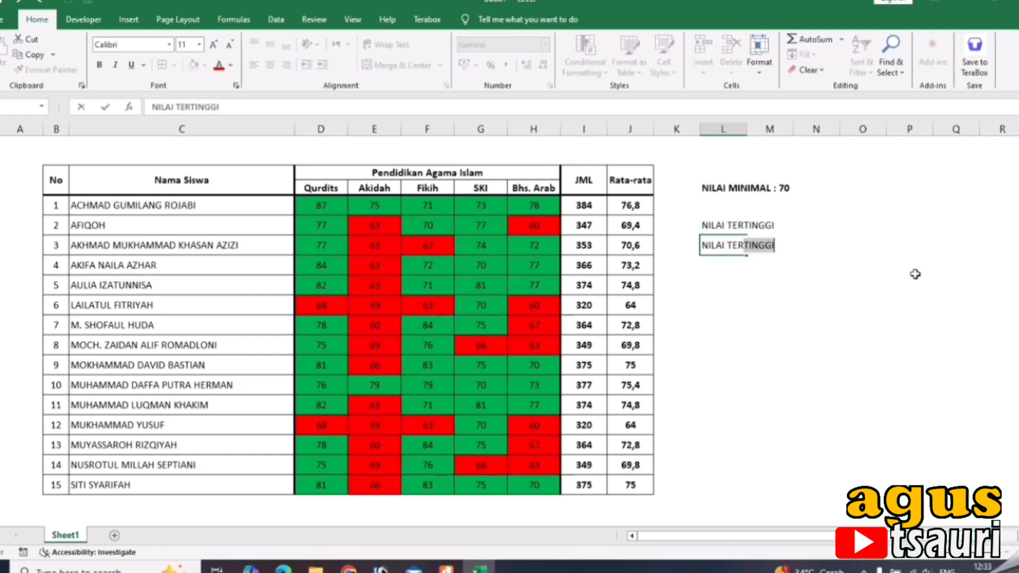
{"action": "key", "text": "Tab"}
{"action": "key", "text": "Tab"}
Step: Calculate the highest JML total in cell N6 with =MAX(I5:I19) and center the result
{"action": "left_click", "coordinate": [831, 222]}
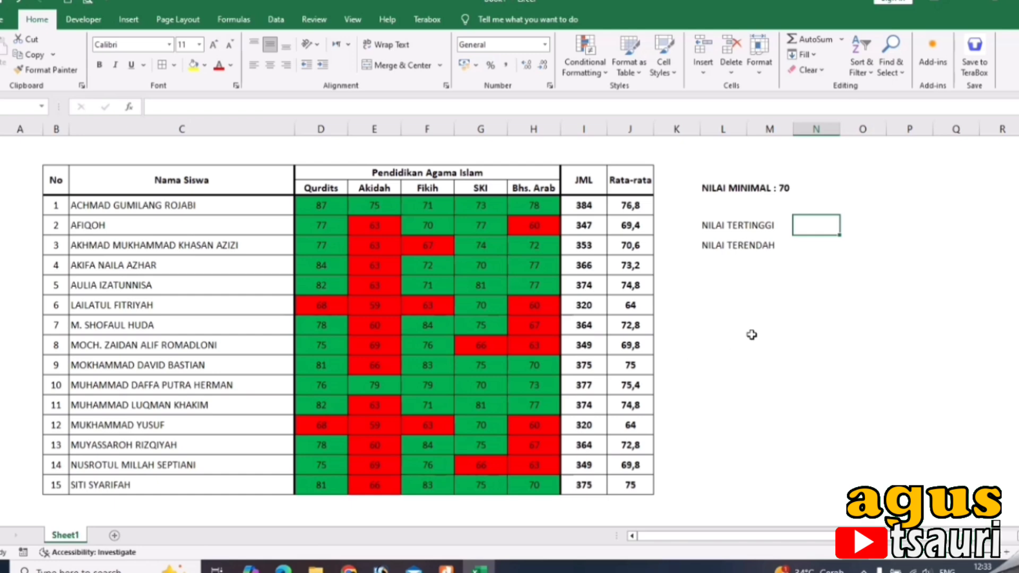
{"action": "type", "text": "="}
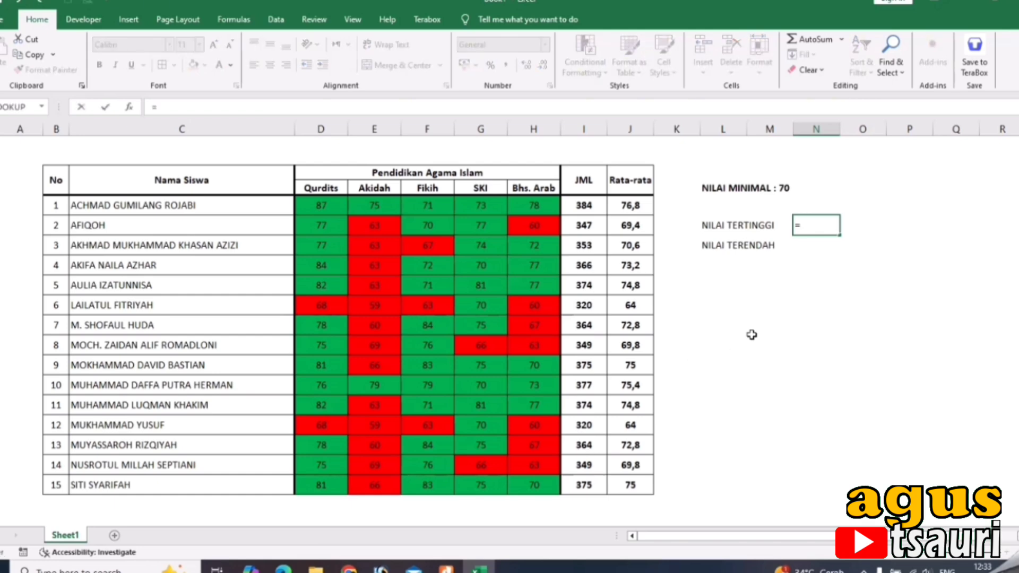
{"action": "type", "text": "MAX"}
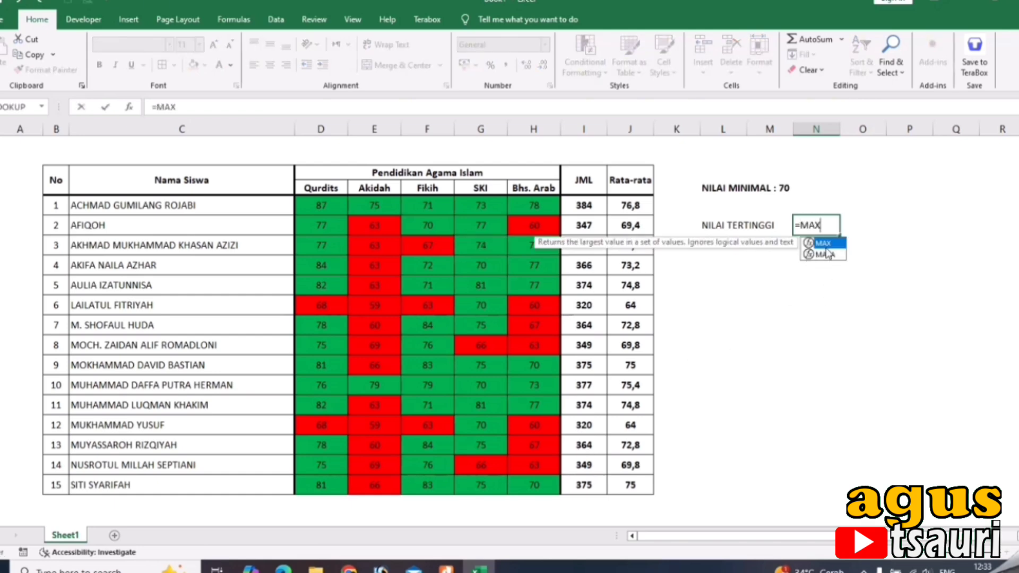
{"action": "double_click", "coordinate": [823, 243]}
{"action": "left_click_drag", "start_coordinate": [586, 205], "coordinate": [574, 480]}
{"action": "key", "text": "Return"}
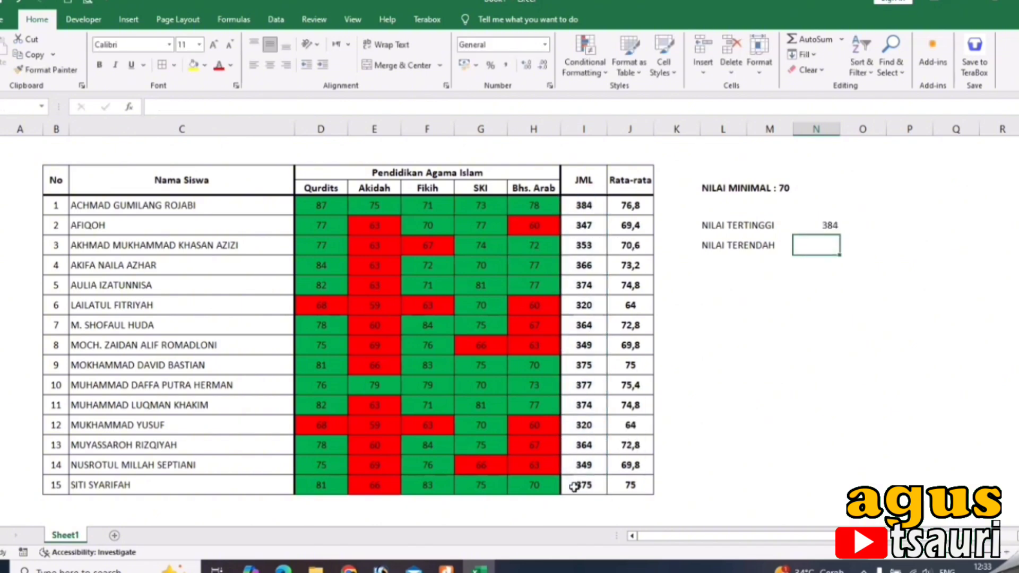
{"action": "left_click", "coordinate": [820, 225]}
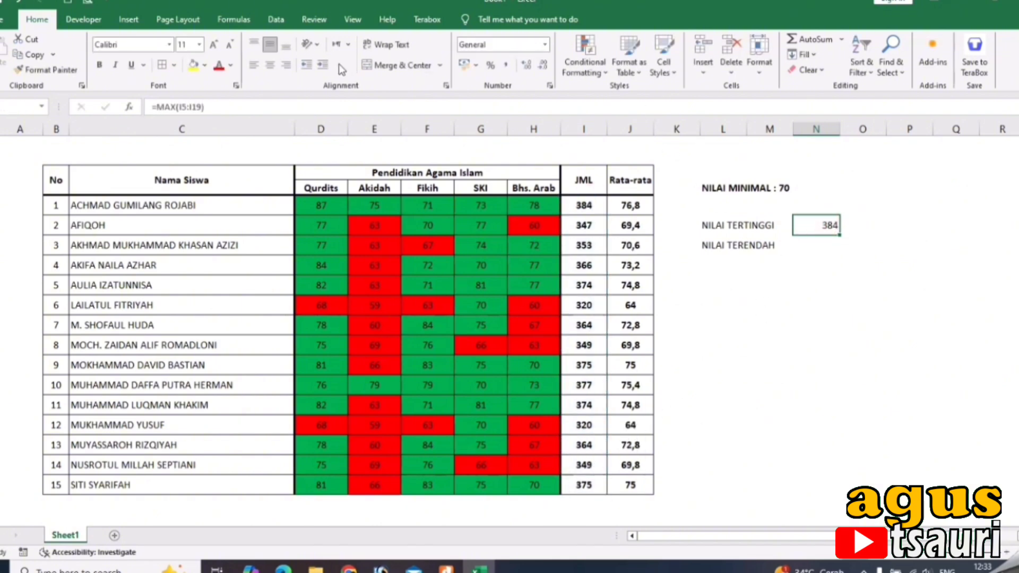
{"action": "left_click", "coordinate": [270, 65]}
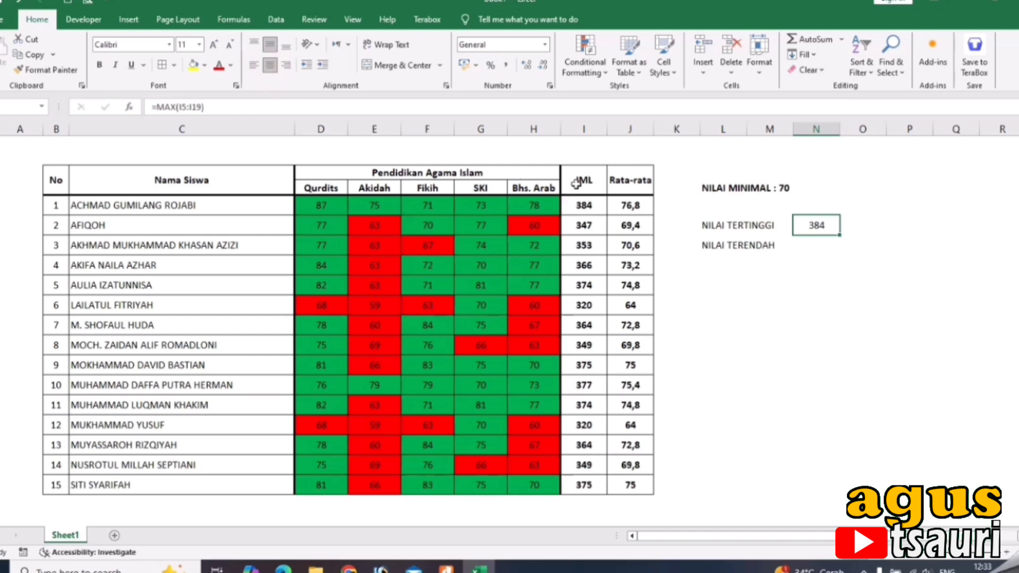
Step: Calculate the lowest JML total in cell N7 with =MIN(I5:I19) and center the result
{"action": "left_click", "coordinate": [825, 246]}
{"action": "type", "text": "=MI"}
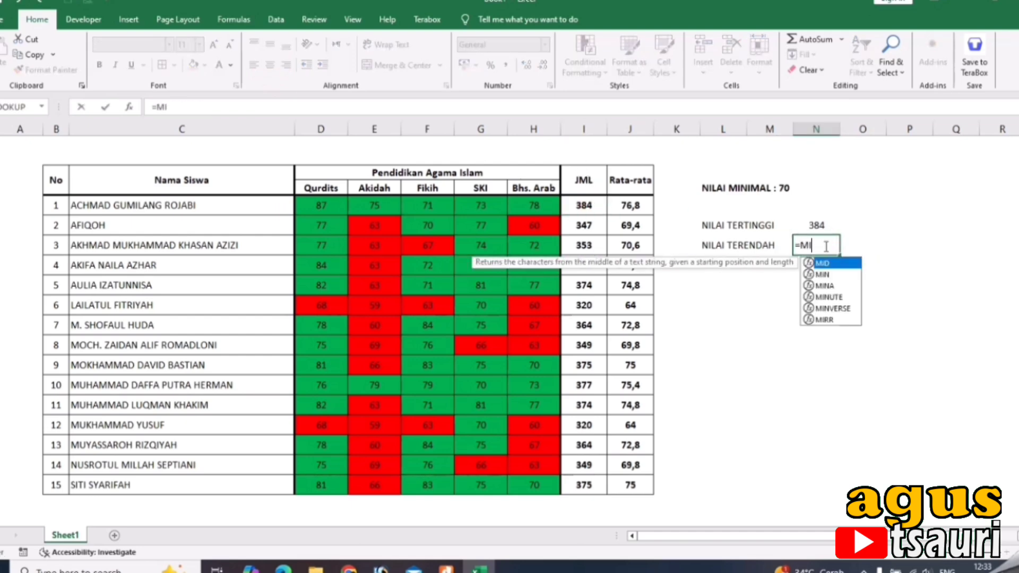
{"action": "type", "text": "N("}
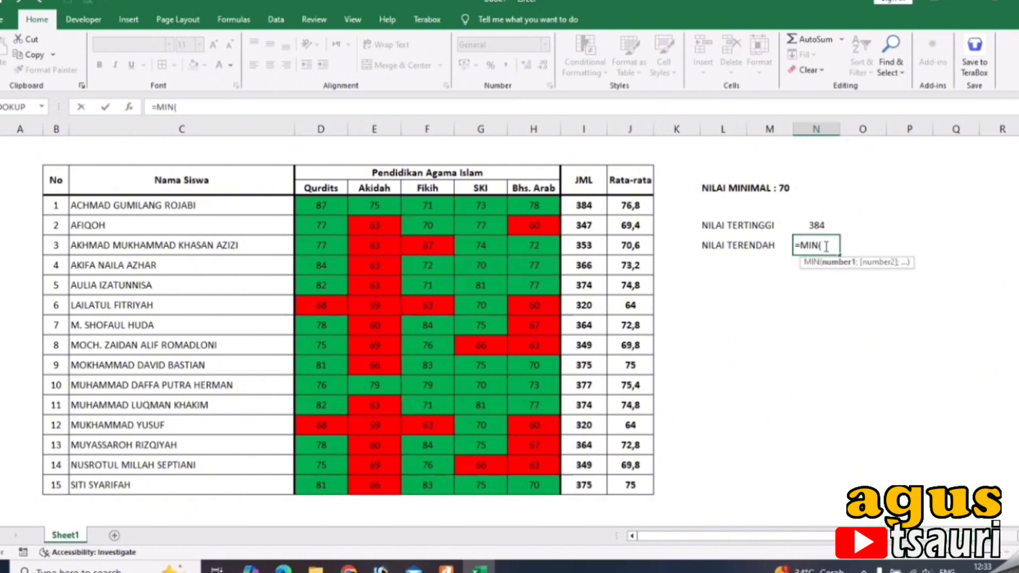
{"action": "left_click_drag", "start_coordinate": [584, 206], "coordinate": [582, 480]}
{"action": "key", "text": "Return"}
{"action": "left_click", "coordinate": [825, 244]}
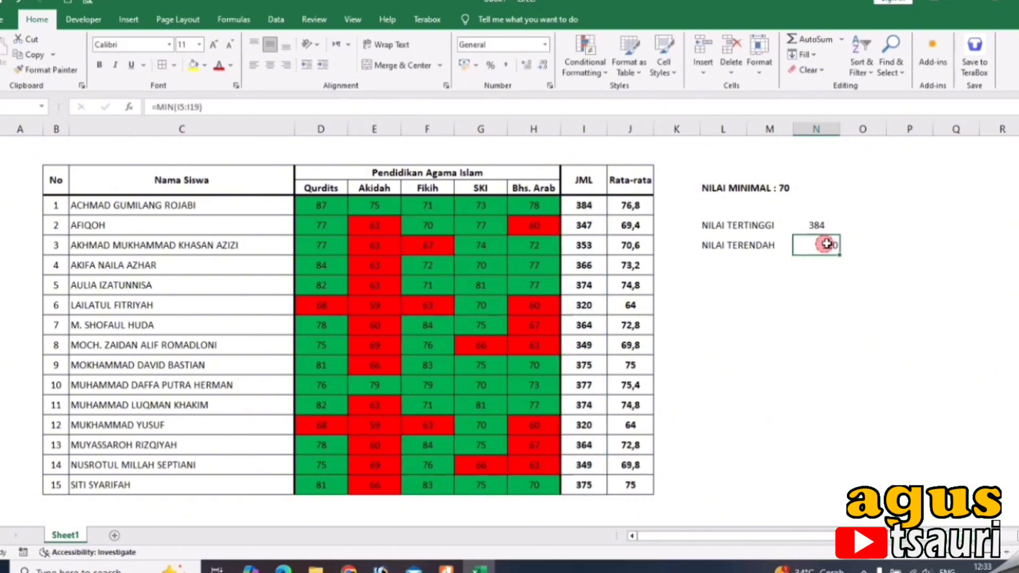
{"action": "left_click", "coordinate": [264, 69]}
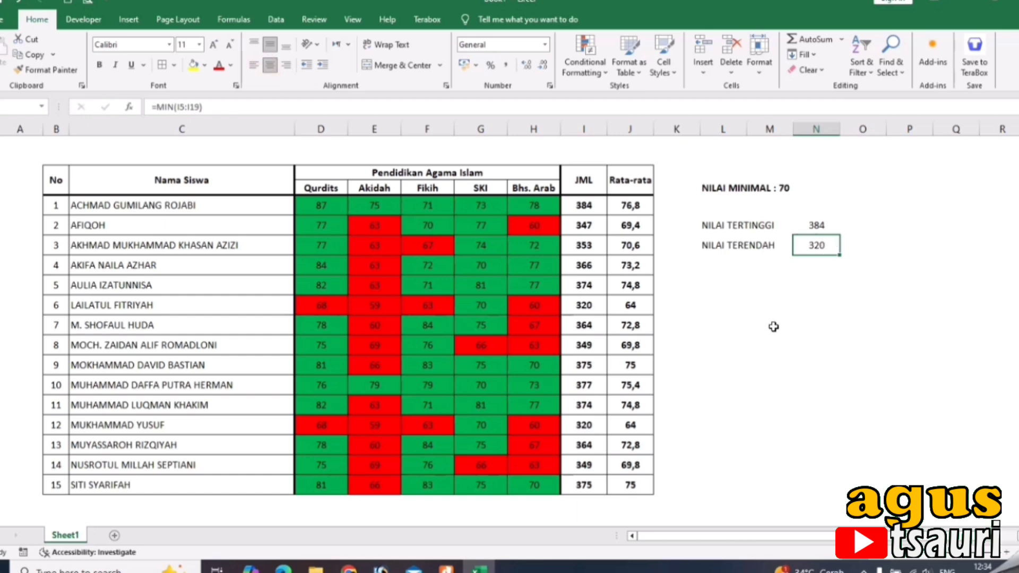
{"action": "left_click", "coordinate": [589, 427]}
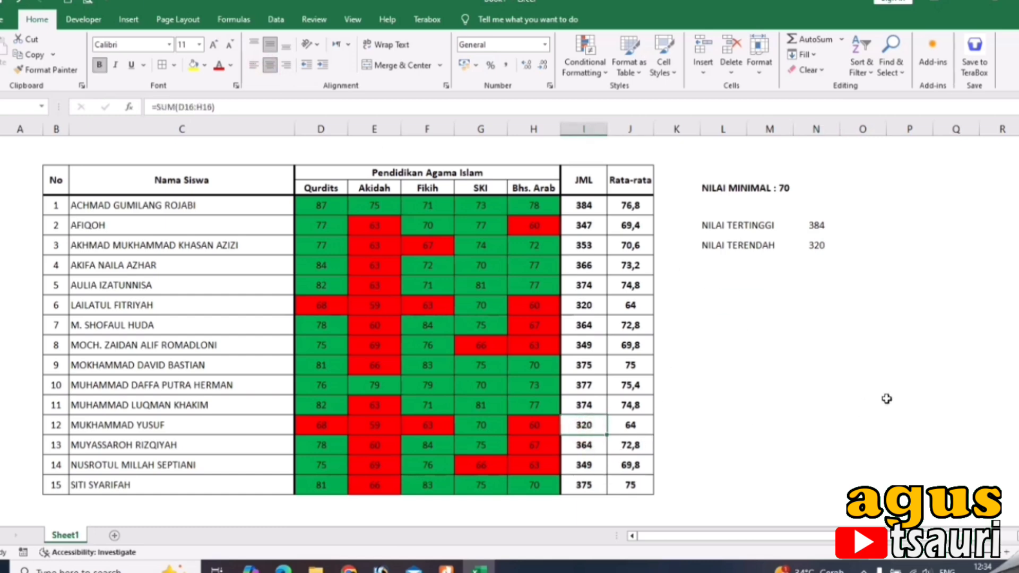